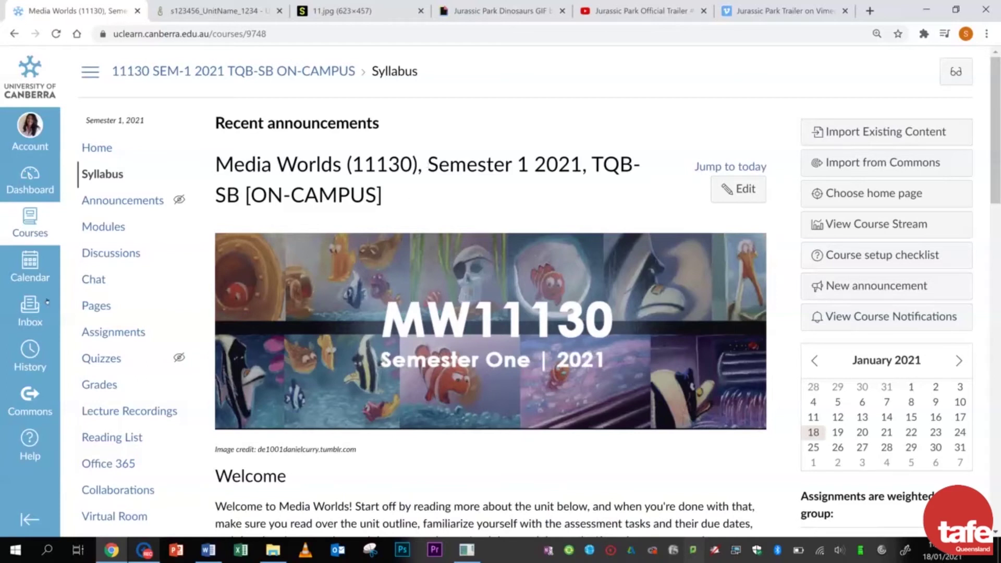
Step: Scroll down through the Canvas course syllabus
scroll(135, 328, down, 5)
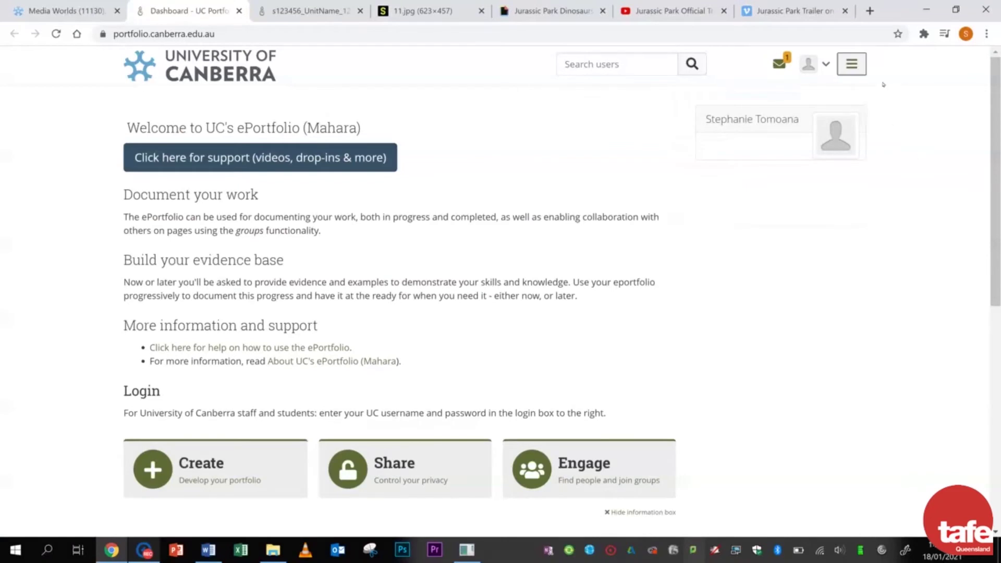
Step: Go to the Journals list through the main menu's Create section
click(852, 64)
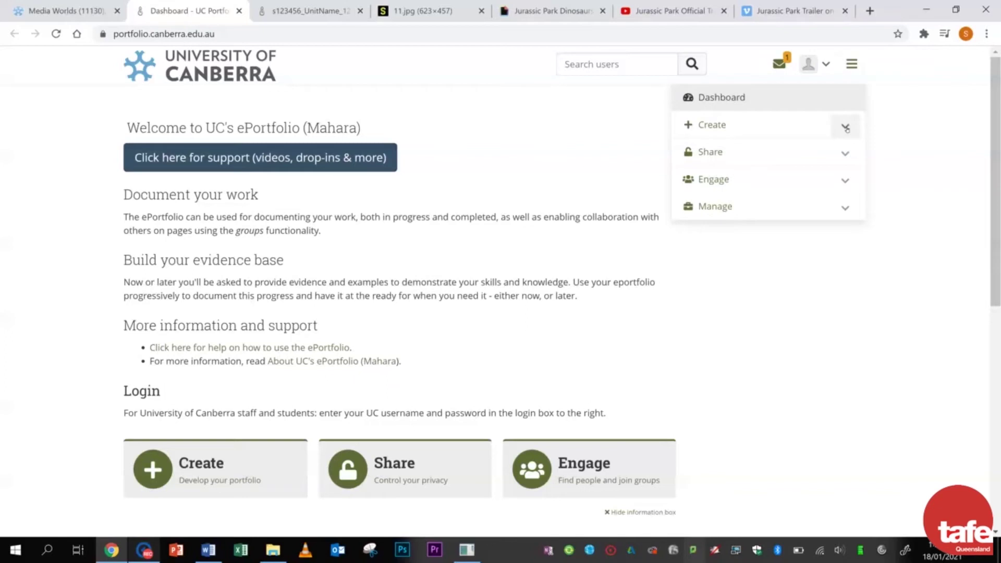
click(846, 127)
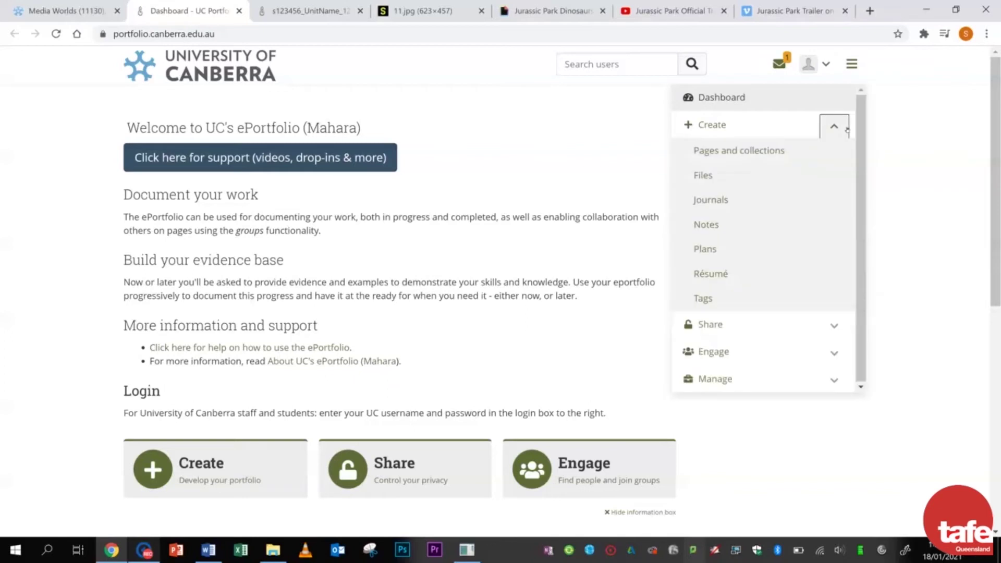
click(742, 204)
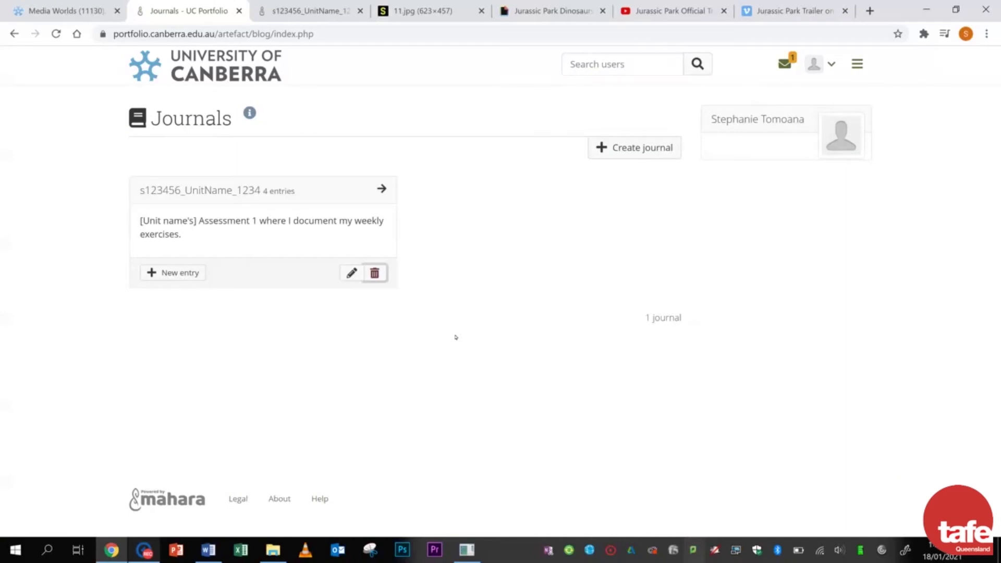
Step: Create journal 's123456_TestUnit_1234' described as 'This is a test journal to show how to make a Mahara journal.'
click(644, 148)
click(316, 200)
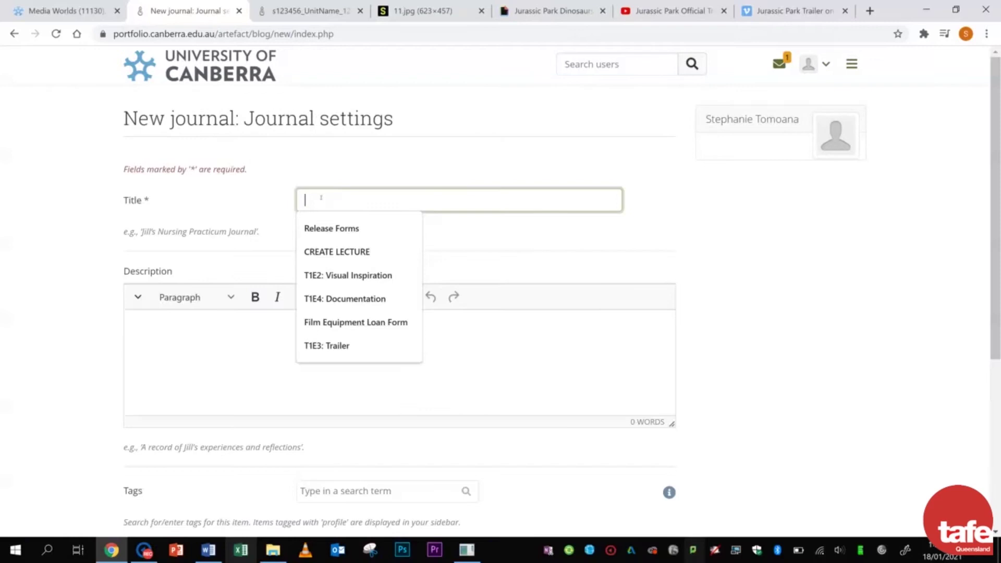
text(s123456_)
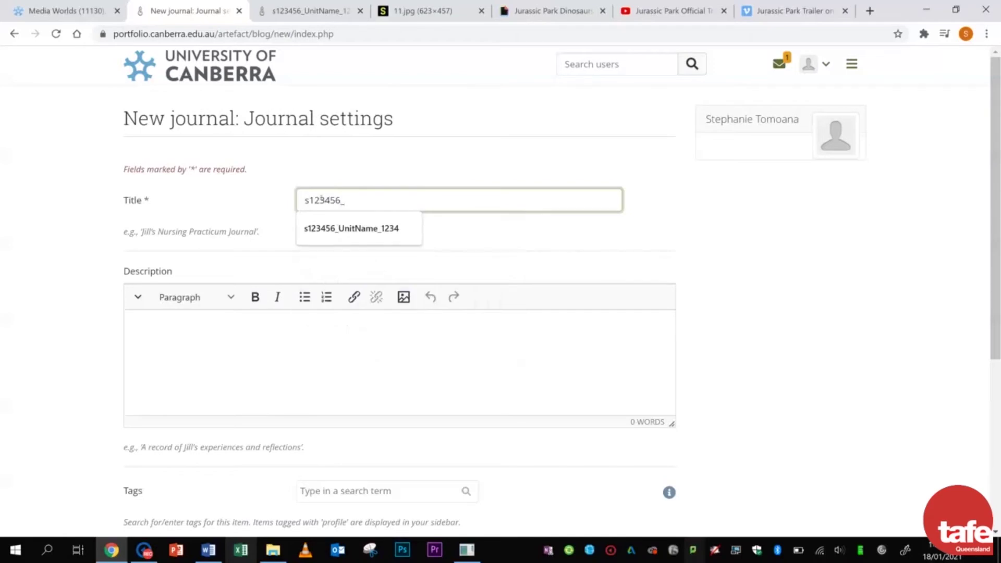
text(TestU)
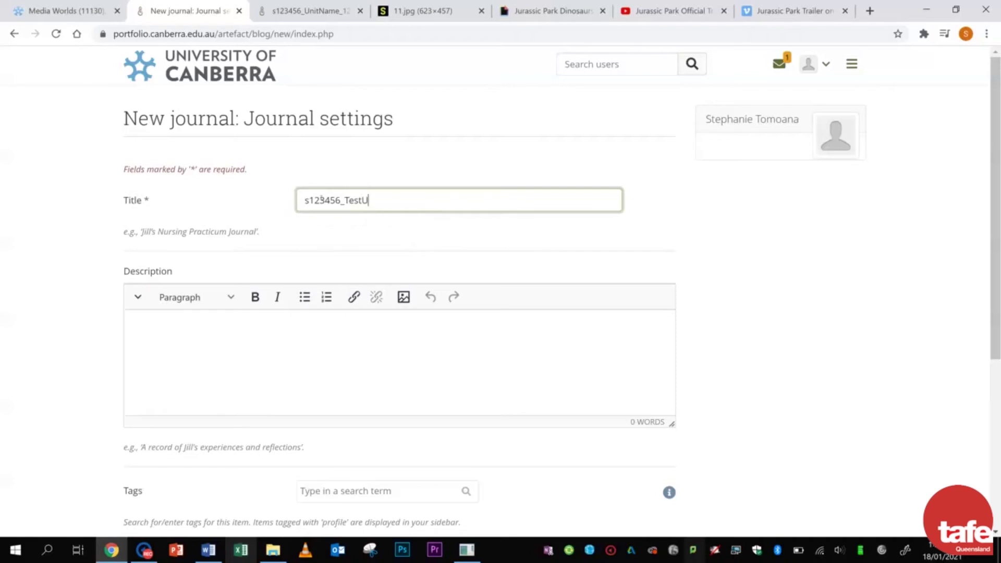
text(nit_1234)
click(296, 367)
text(This is a te)
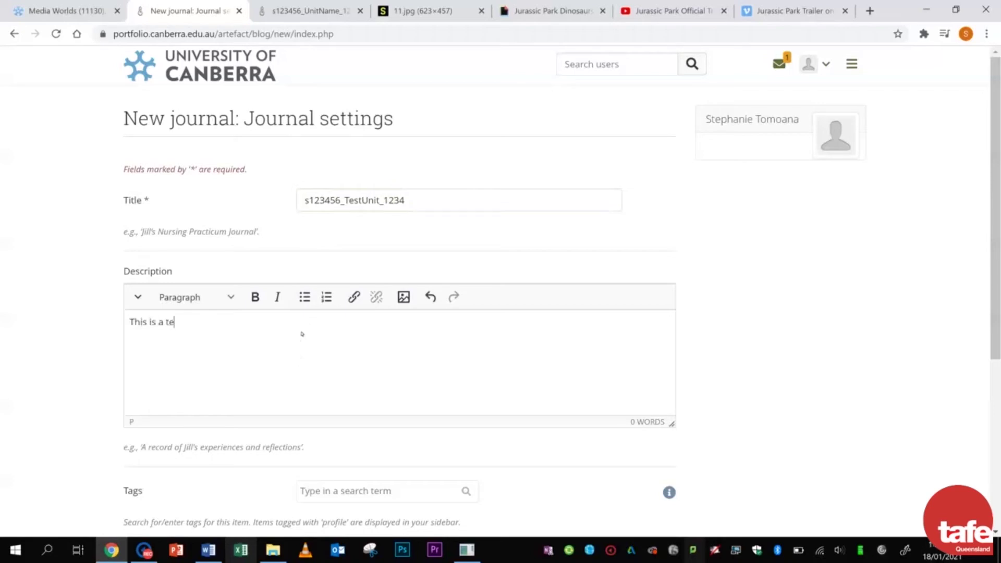
text(st journal to show how to )
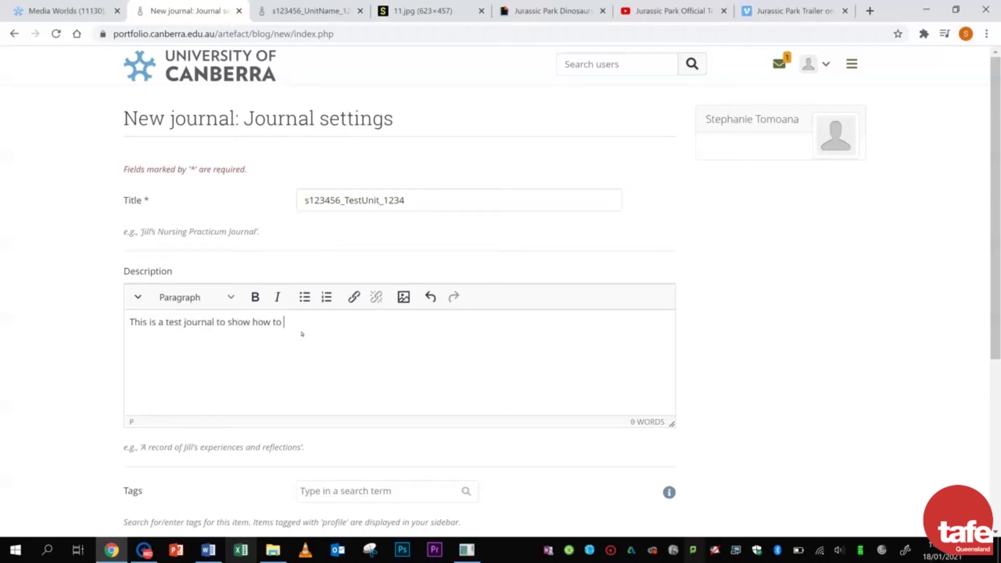
text(make a Mahara journal.)
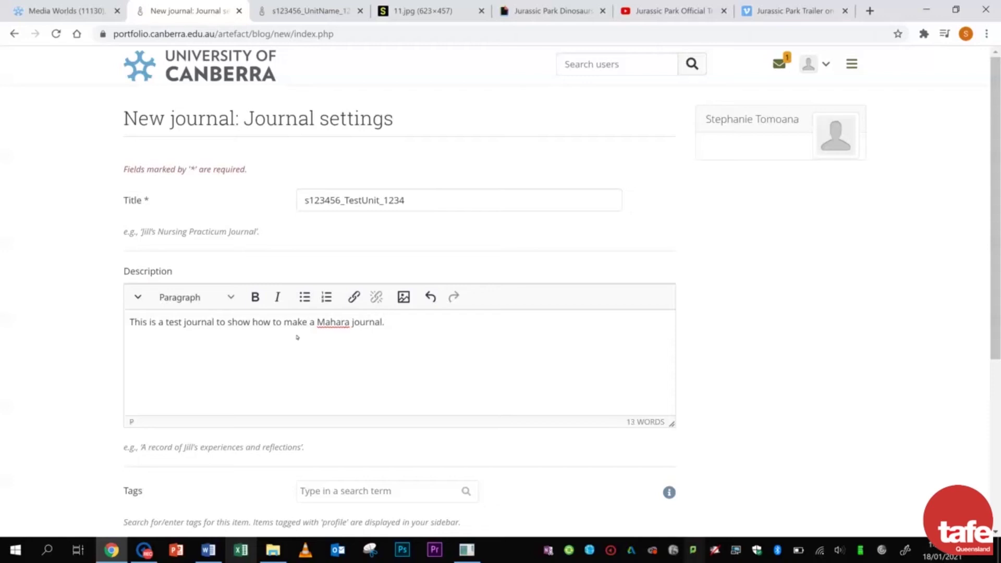
scroll(298, 335, down, 5)
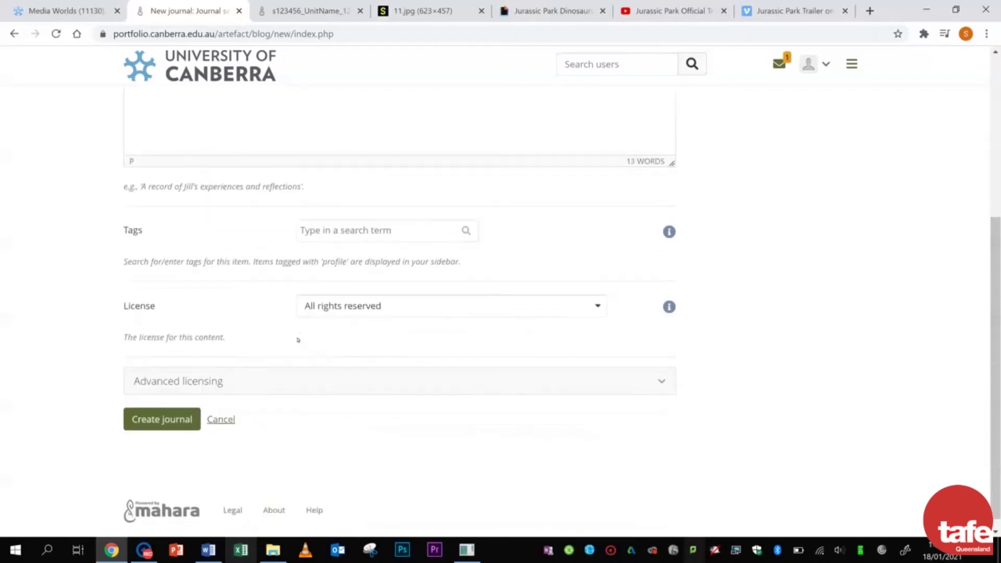
click(155, 408)
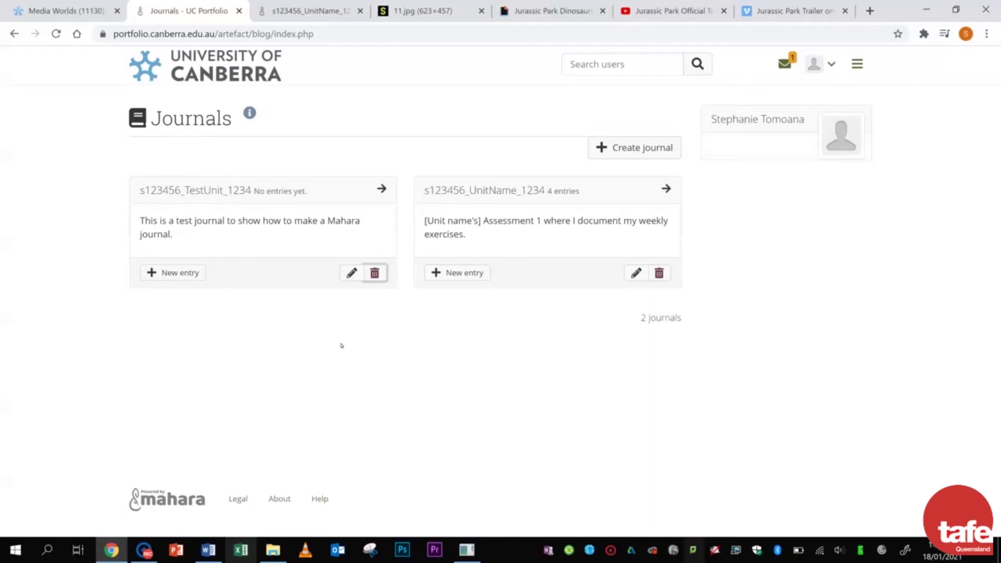
Step: Start a new single page from Create > Pages and collections
click(858, 64)
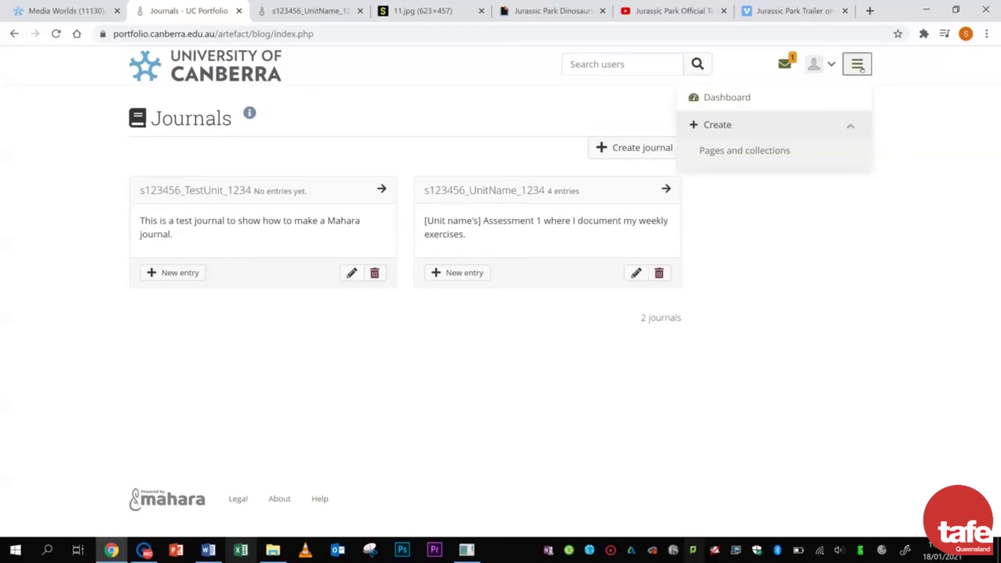
click(772, 150)
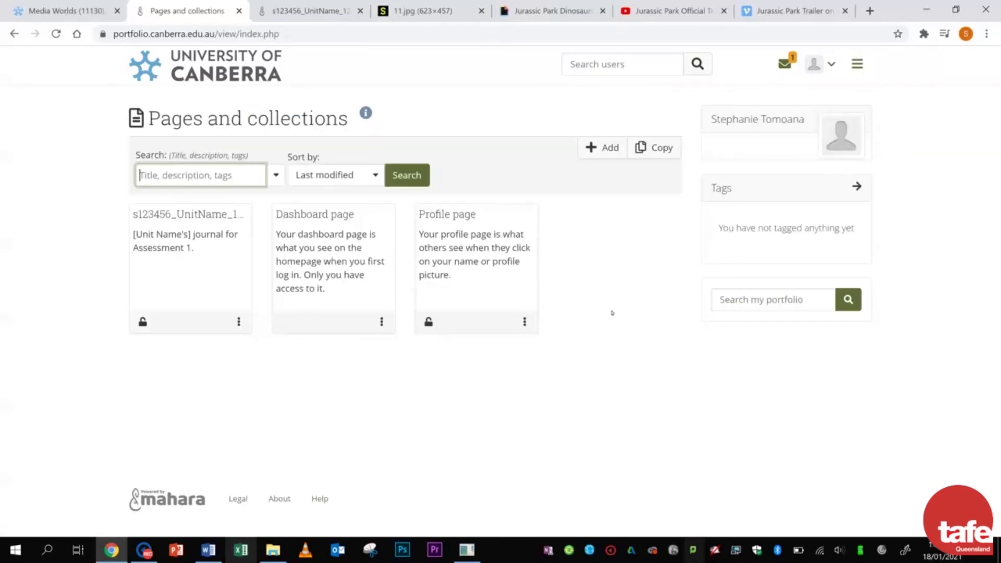
click(595, 151)
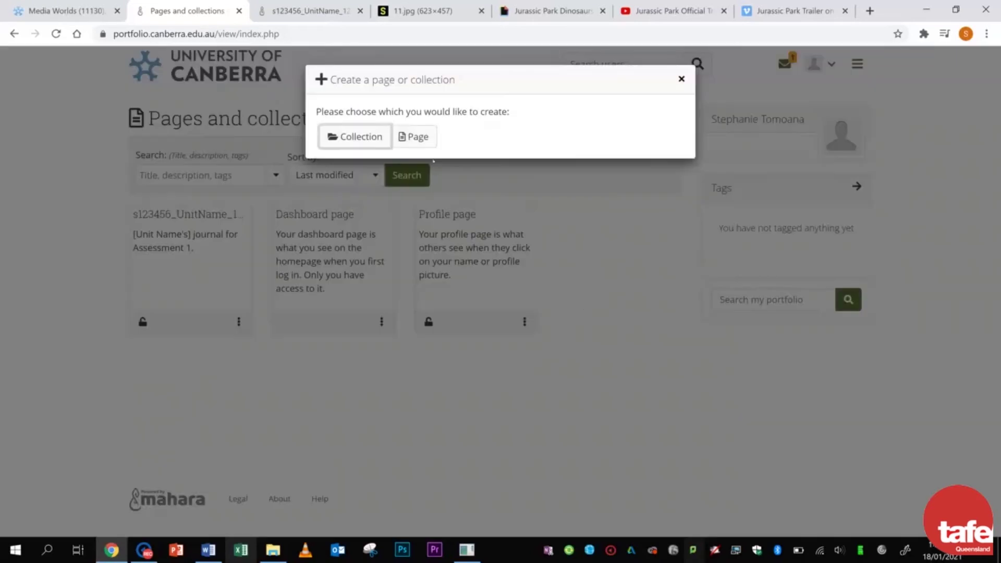
click(418, 138)
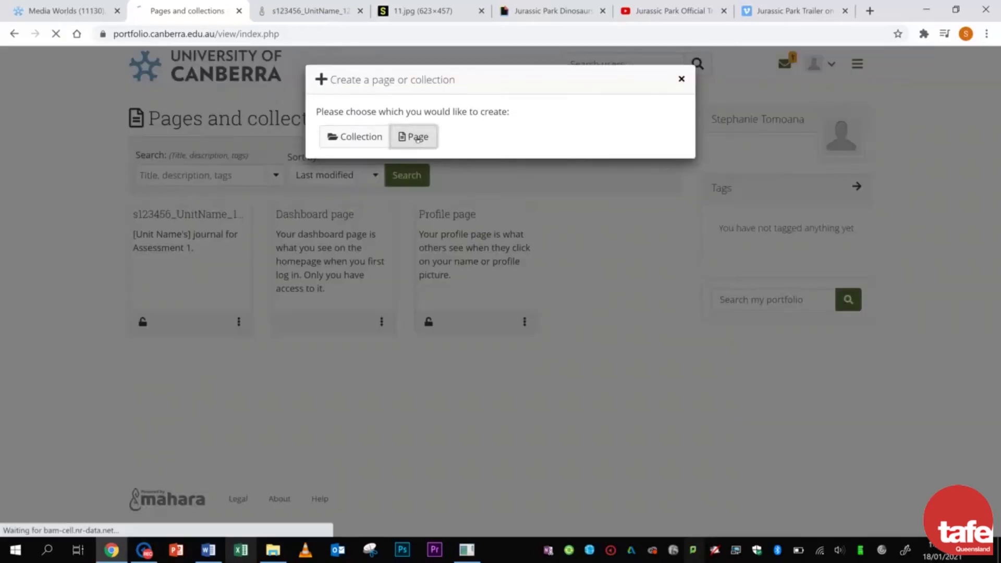
Step: Title the new page 's123456_TestUnit_1234' and save its settings
text(s123456_TestUnit_1234)
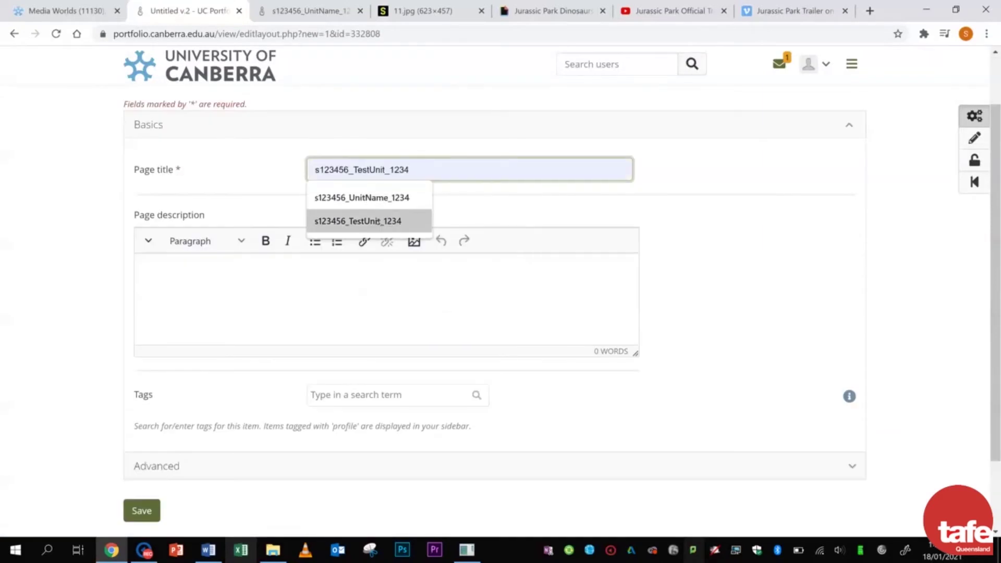
click(378, 221)
click(342, 282)
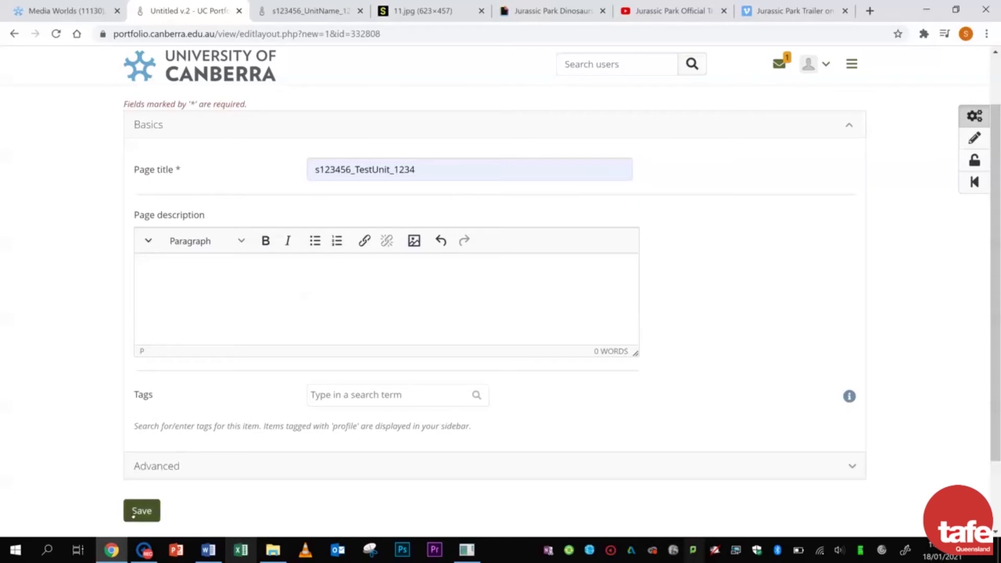
click(140, 512)
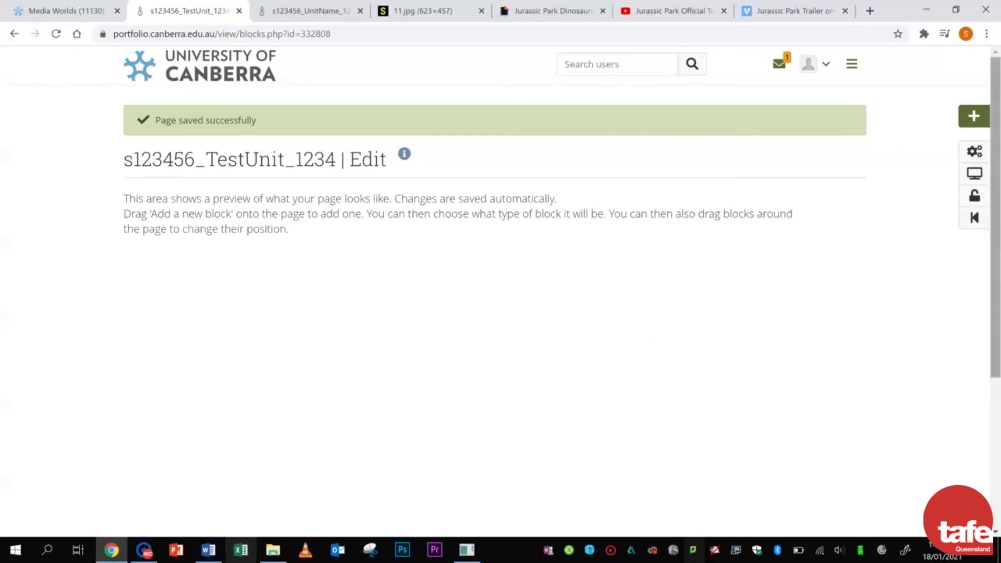
Step: Add a Journal block at the bottom of the page
click(988, 119)
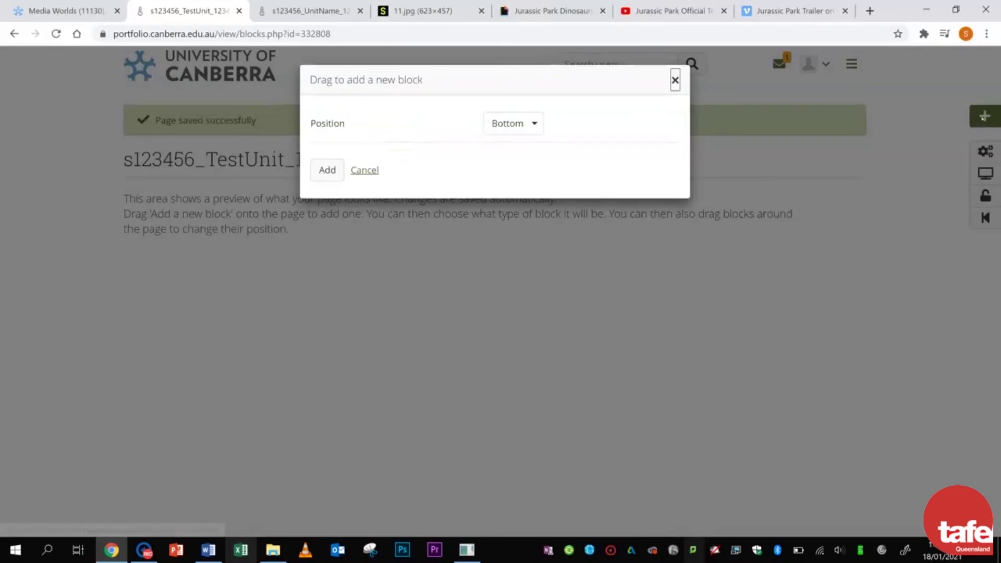
click(328, 170)
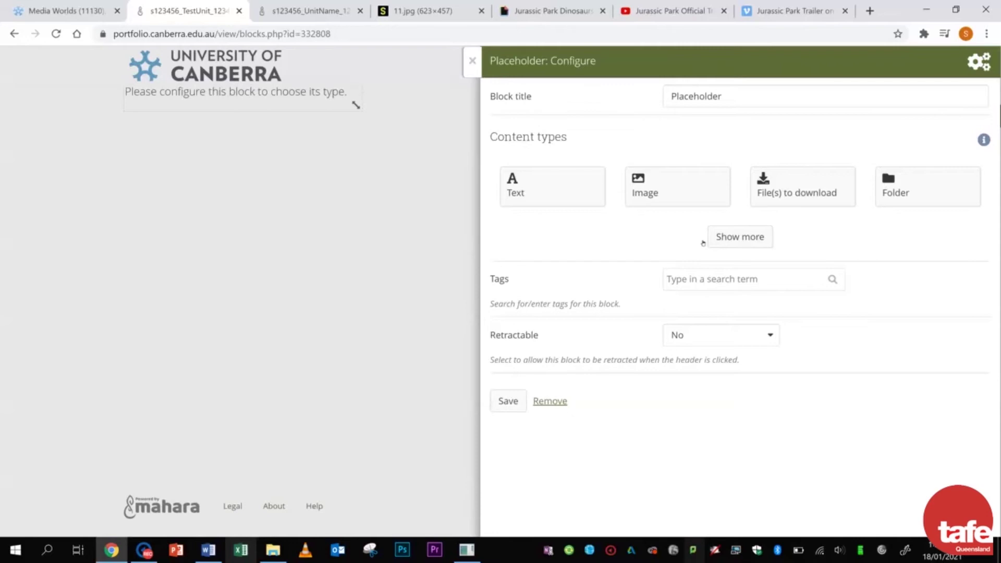
click(722, 237)
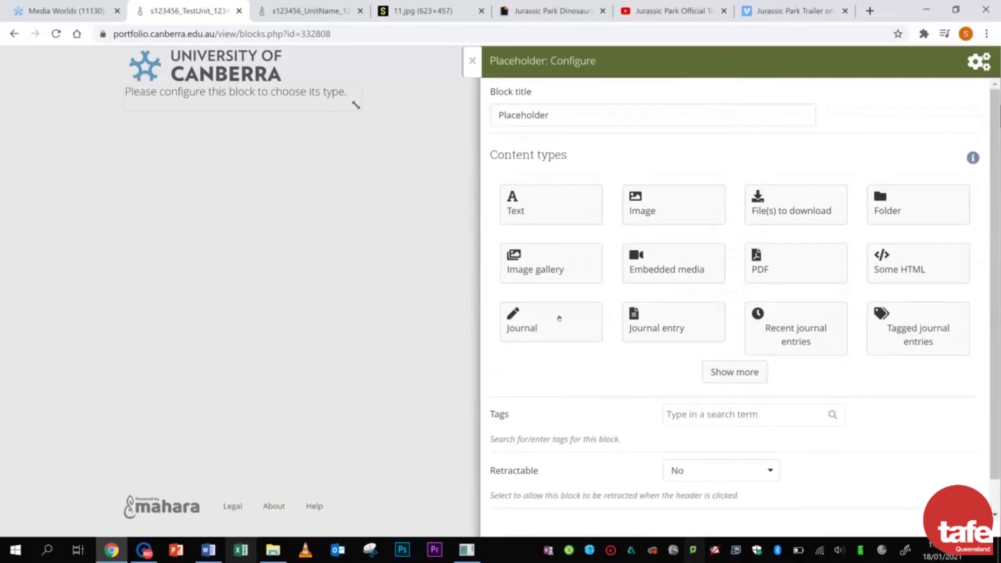
click(549, 330)
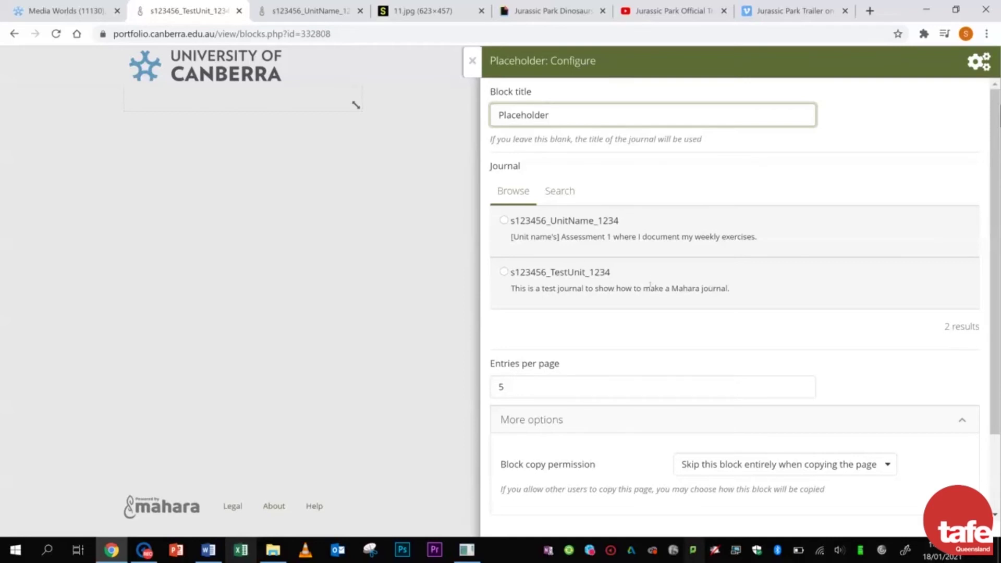
Step: Point the block at the s123456_TestUnit_1234 journal with 100 entries per page and save
click(649, 285)
key(Tab)
text(100)
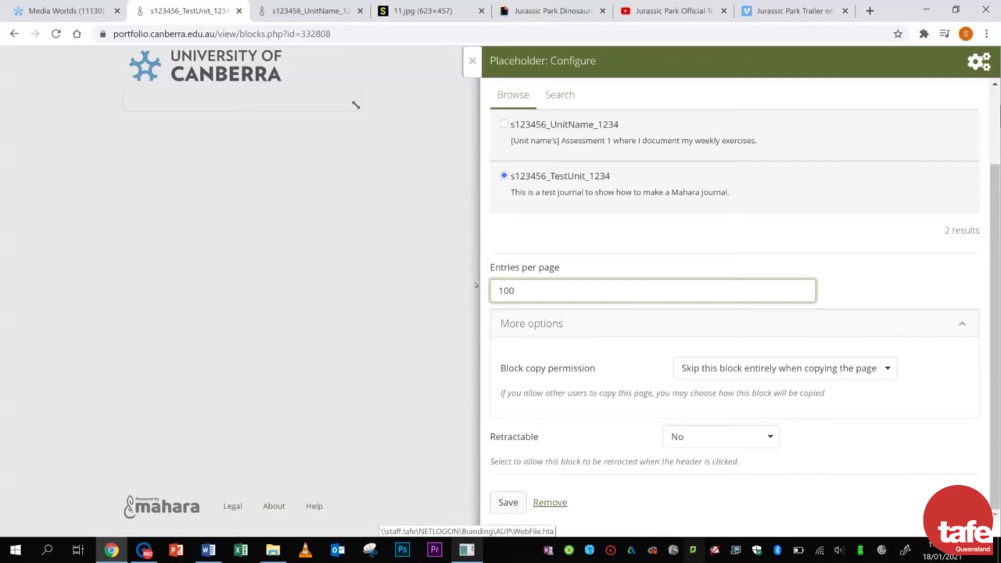
click(586, 256)
click(509, 498)
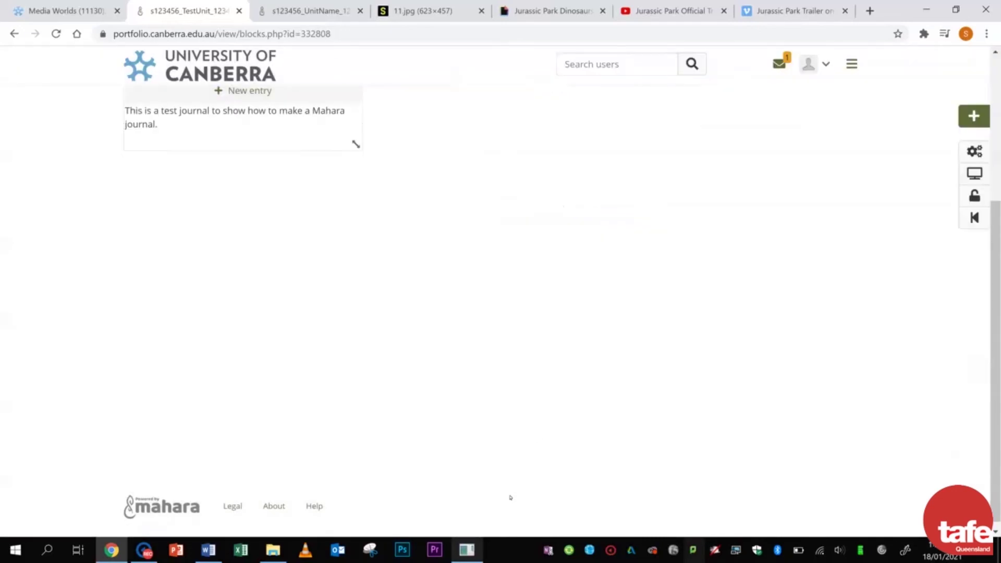
Step: In the page's access settings, add a share with a searched user, then remove it
scroll(538, 438, up, 3)
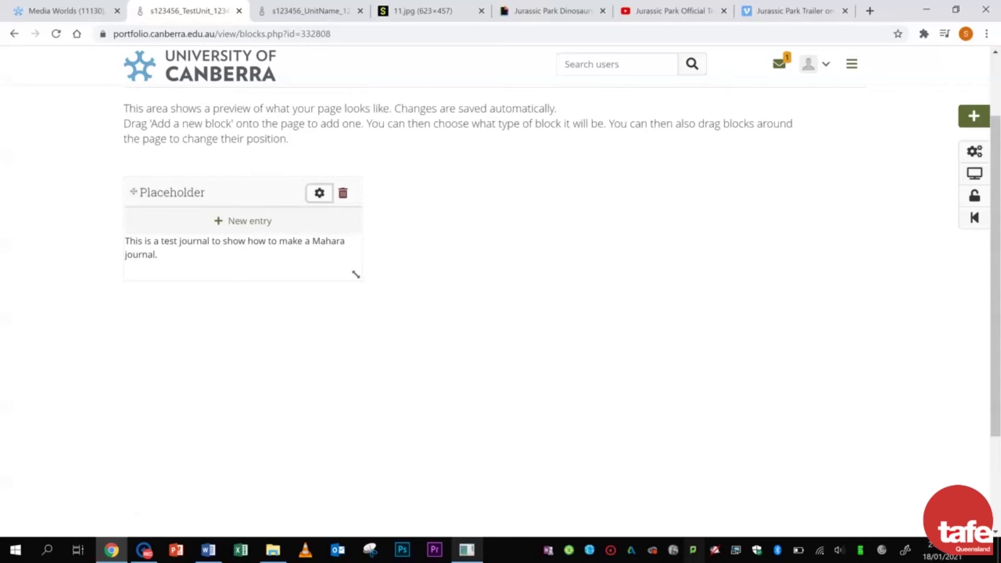
click(975, 196)
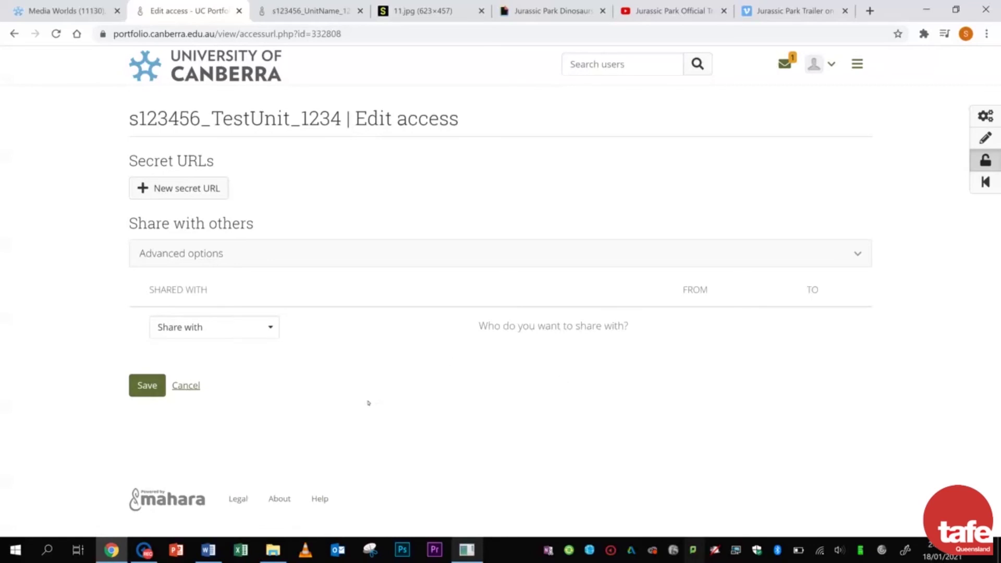
click(241, 329)
click(179, 174)
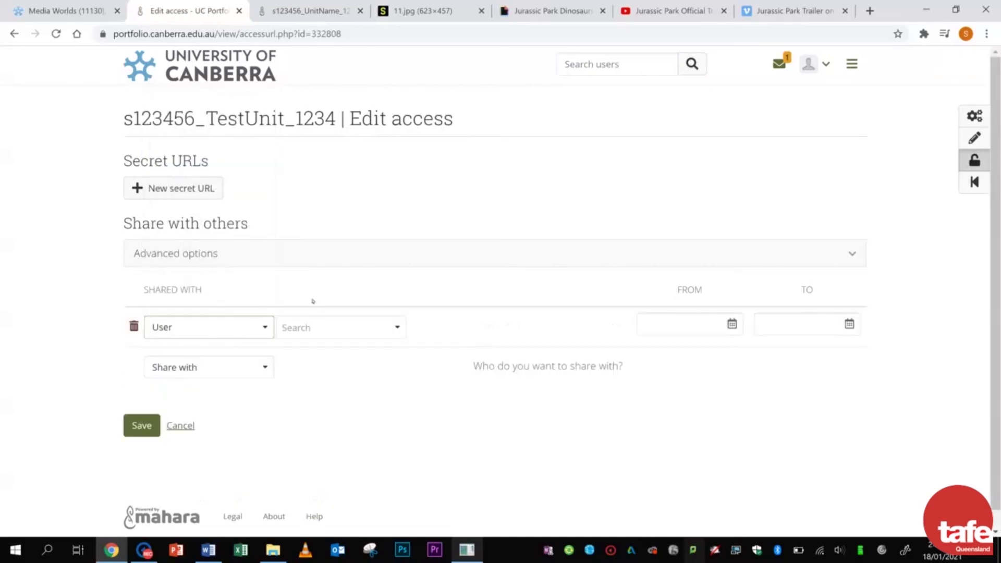
click(310, 330)
text(Reza r)
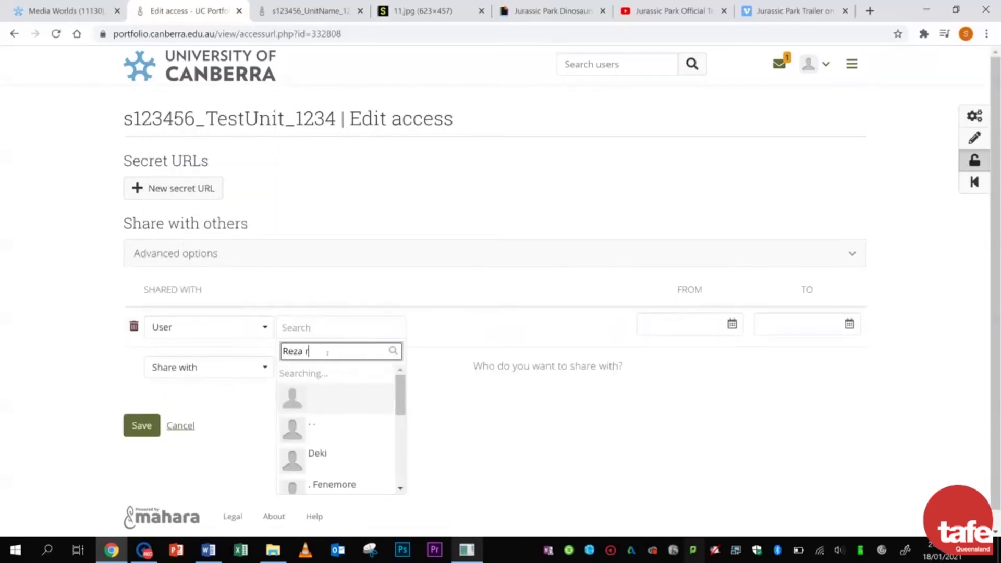
text(yan)
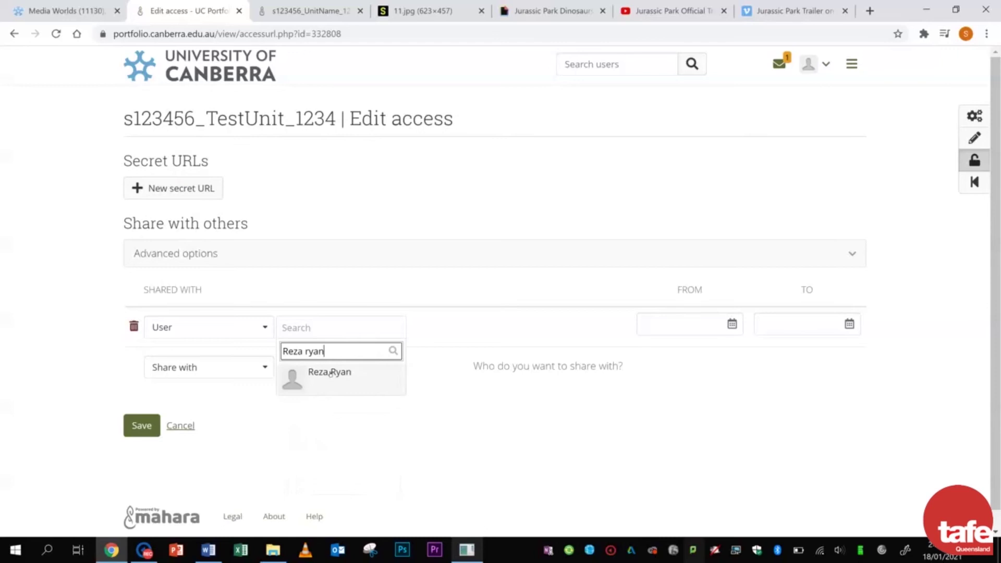
click(331, 373)
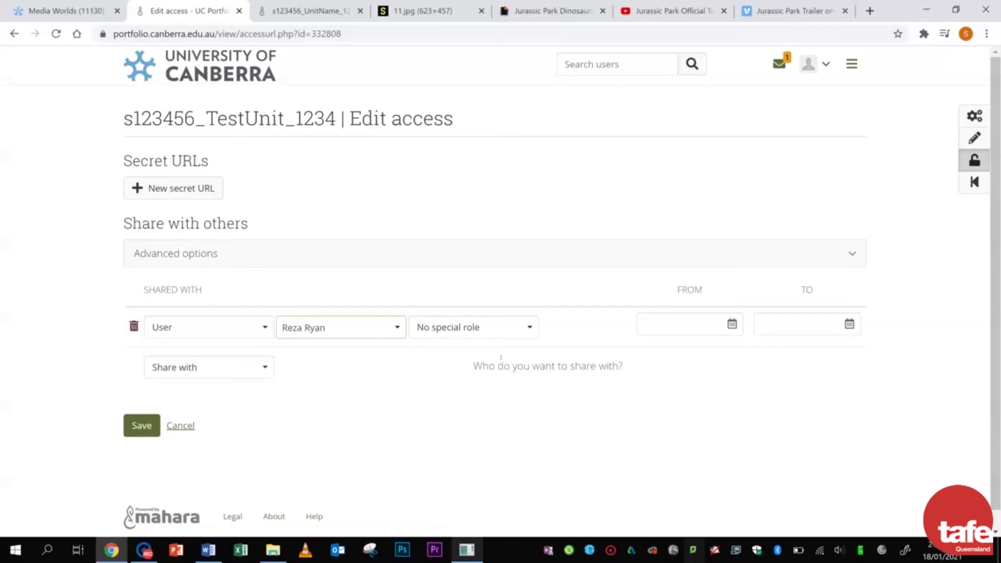
click(134, 326)
Step: Generate a new secret URL for the page, confirming to leave with unsaved changes
click(197, 191)
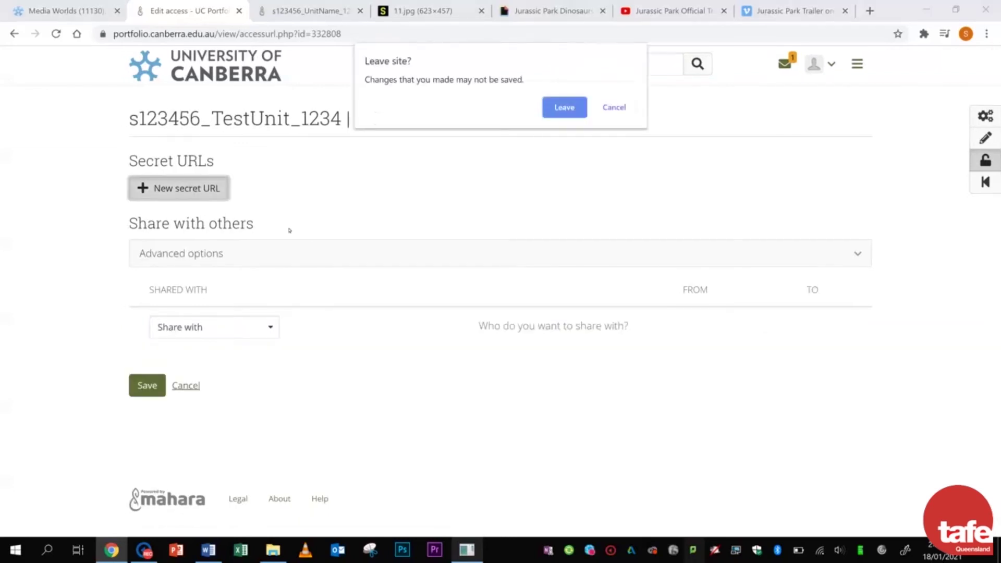
click(564, 107)
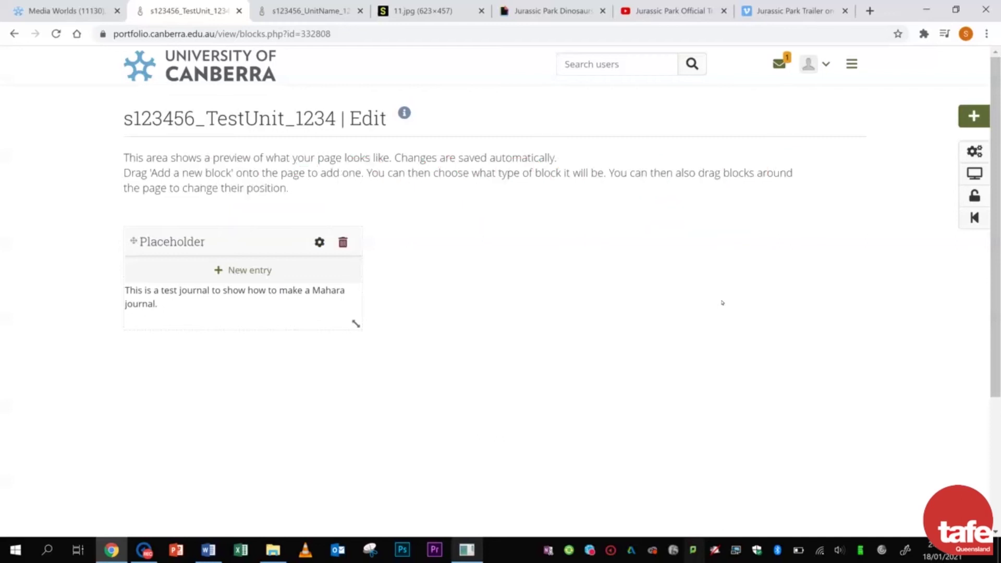
Step: Open the s123456_TestUnit_1234 journal from the Journals list and start a new entry
click(851, 64)
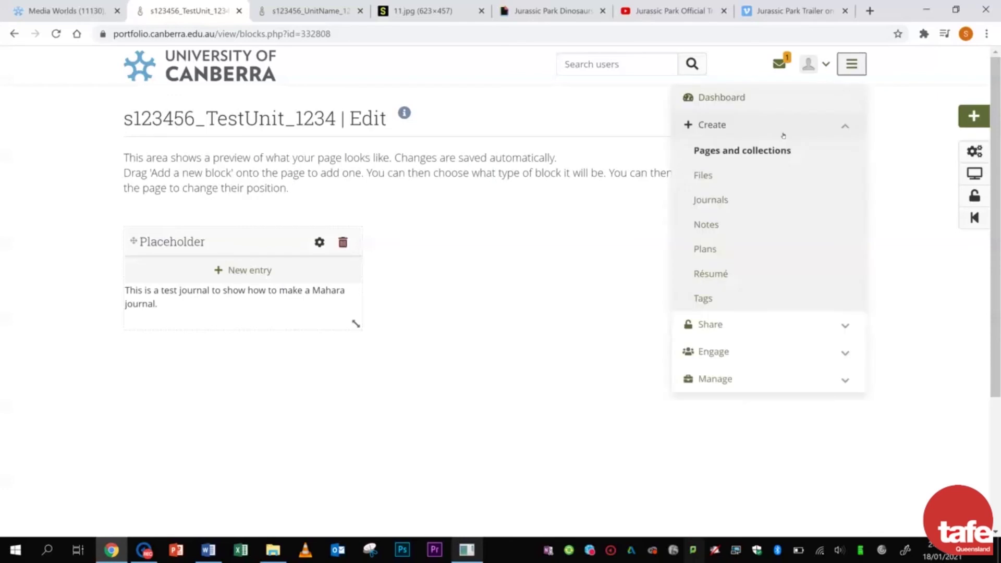
click(710, 200)
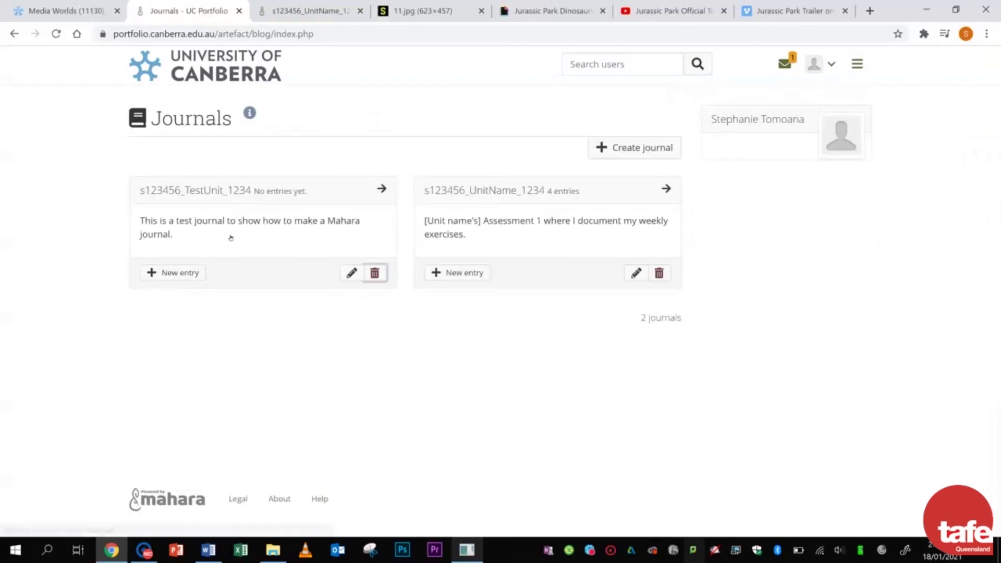
click(211, 191)
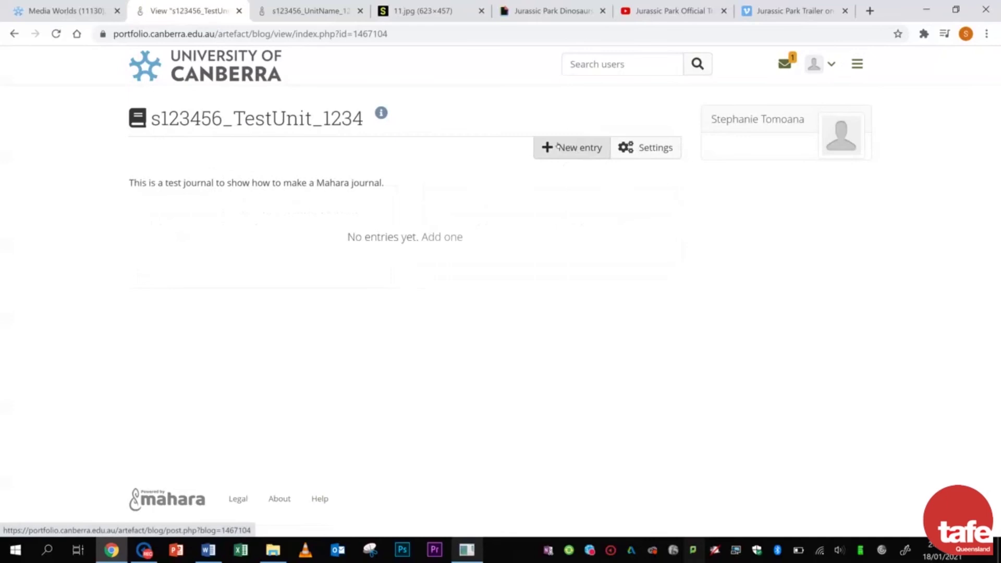
click(583, 147)
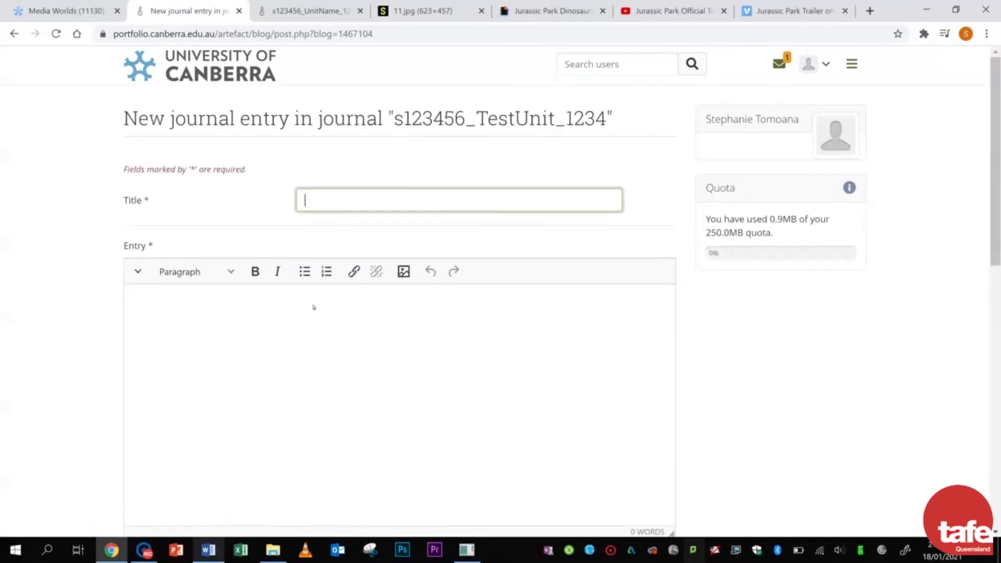
Step: Save entry 'T1E1: Research Question' containing the pasted Jurassic Park film analysis and references
text(T1E1)
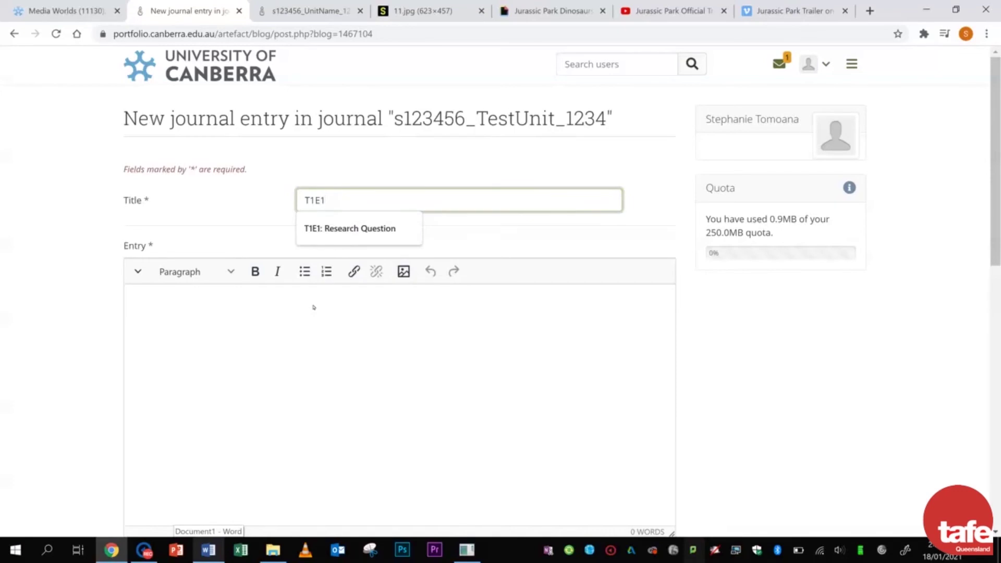
key(Down)
key(Return)
click(320, 428)
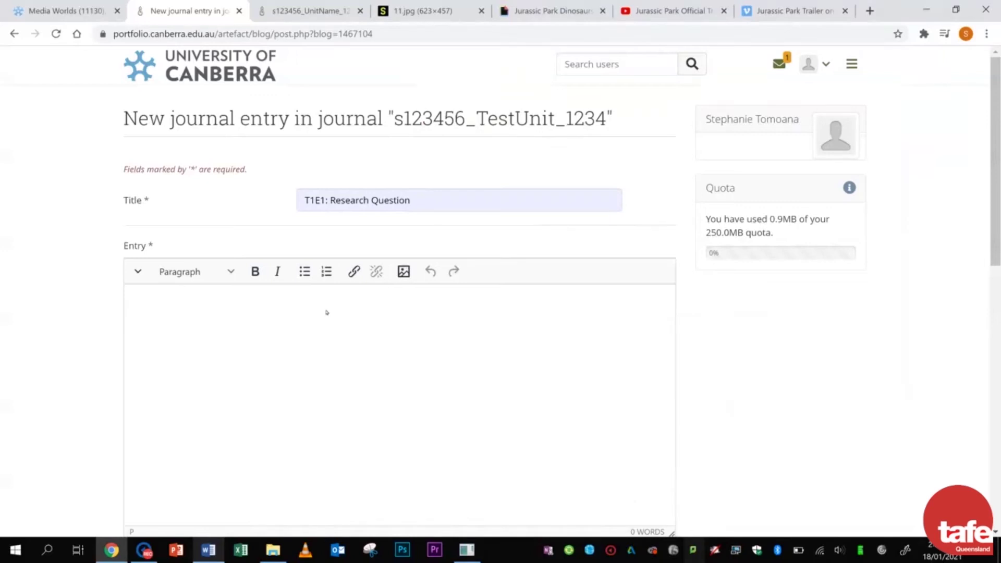
text(Analyse your favourite film. "The original Jurassic Park is an objectively great movie.  It was a commercial and critical success, and its clever and pioneering blend of CGI and physical effects had a profound effect on how movies looked for over a decade after its release in 1993.  It had a compelling story and a solid cast of great actors.  It was full of memorable scenes that have entered our collective pop culture consciousness, but for me, no scene in that movie is more memorable, or more perfectly executed, than the death of Robert Muldoon. Muldoon was the gruff, no-nonsense, veteran hunter who was appointed by Hammond as Warden of Jurassic Park.  Throughout the movie, a lot of effort goes into showing how competent and experienced he is. He speaks plainly, and calmly; he is focused and deliberate, a precise man who knows exactly what he is doing." (Smyth, 2021)  References: Smyth, F. (2021). Dialogue and dinosaurs: A critical analysis of Jurassic Park. https://www.studiosity.com/blog/dialogue-and-dinosaurs-a-critical-analysis-of-jurassic-park)
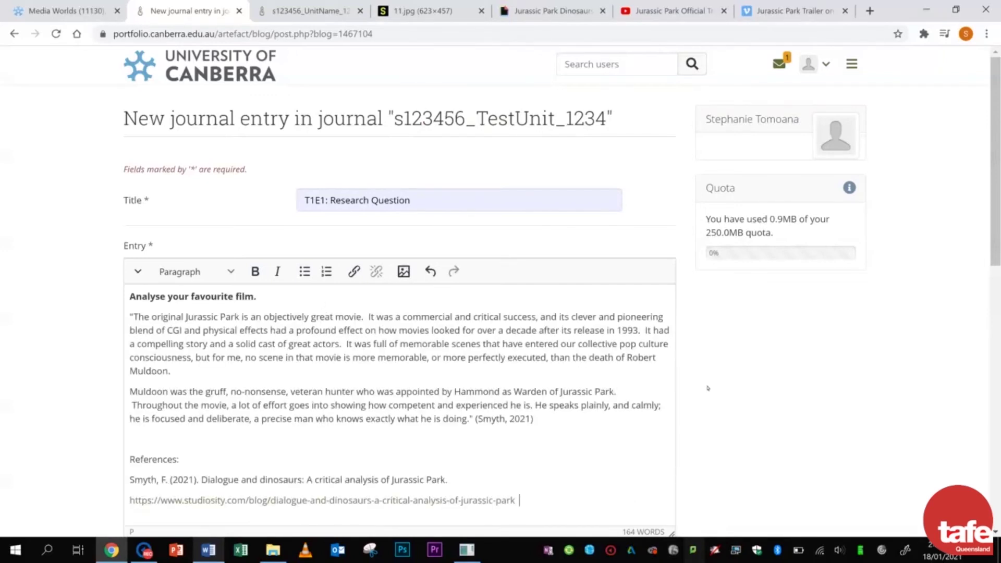
scroll(708, 388, down, 9)
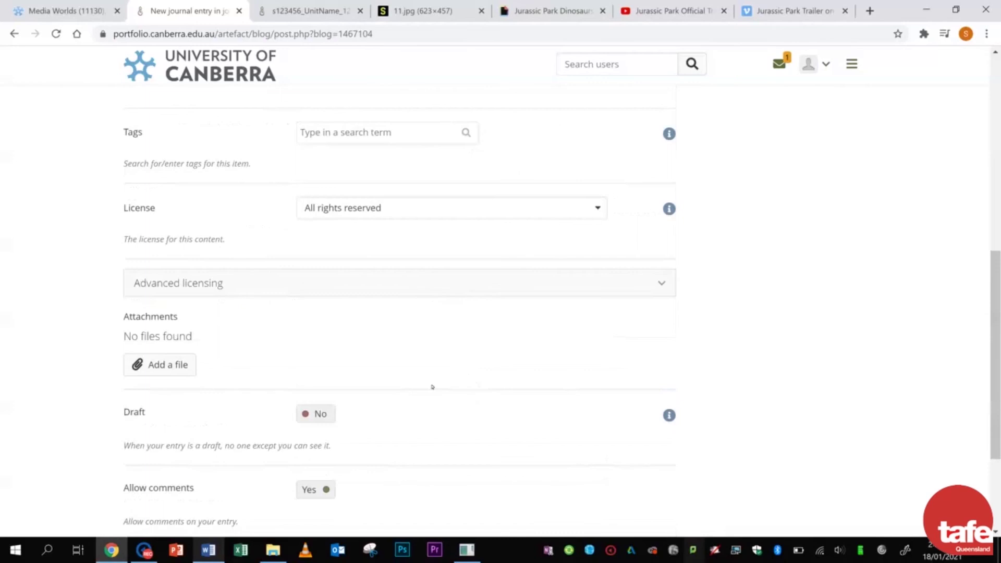
scroll(432, 387, down, 3)
click(130, 407)
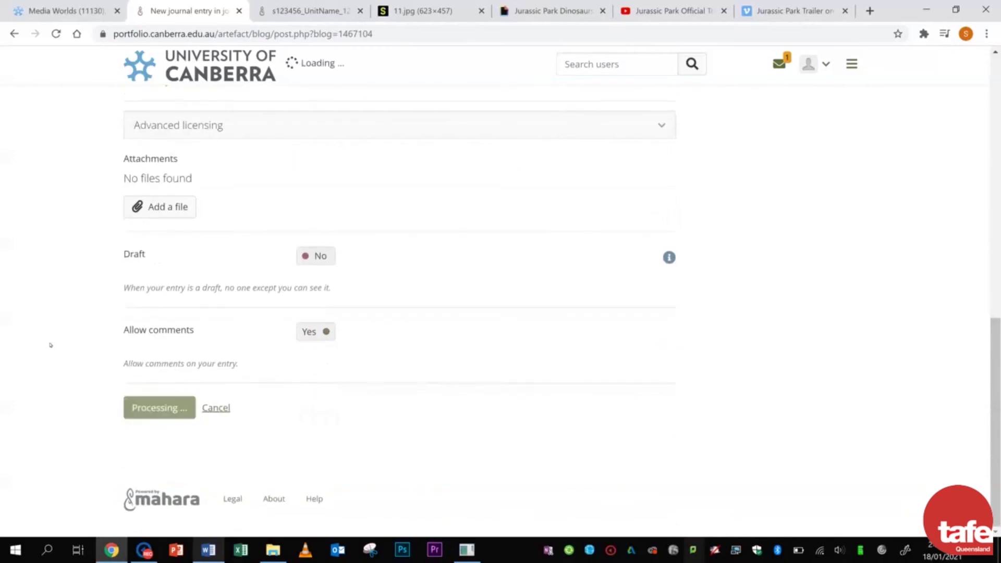
Step: Start another journal entry titled 'T1E2: Visual Inspiration' from the title suggestions
click(571, 188)
click(455, 200)
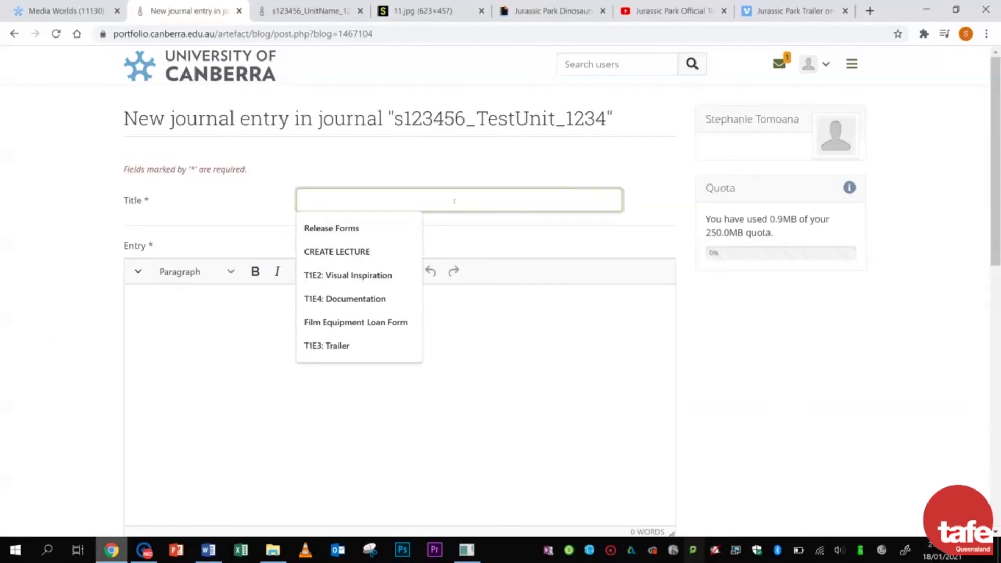
click(348, 275)
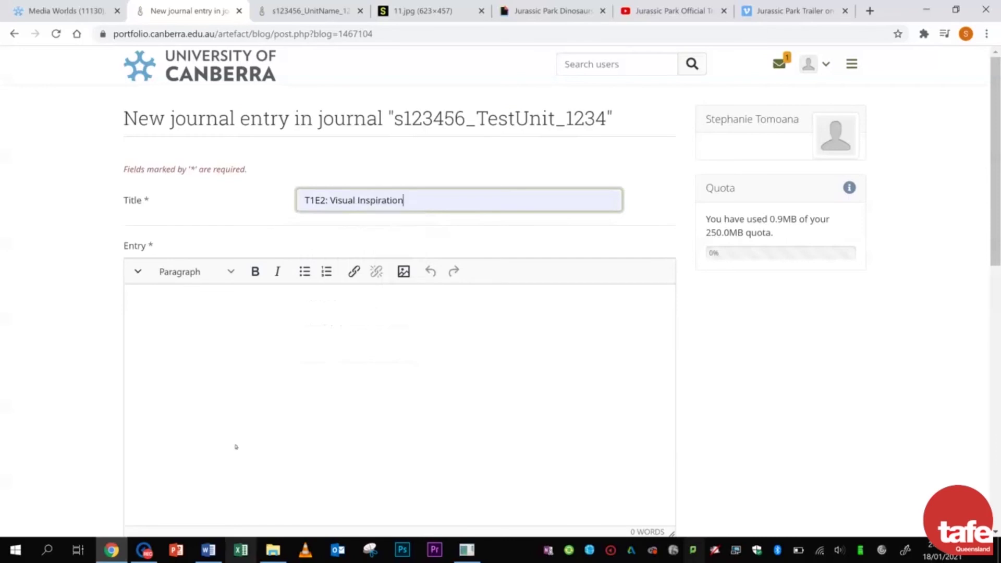
Step: Paste the meme image into the entry body, then undo the paste
click(250, 358)
click(422, 10)
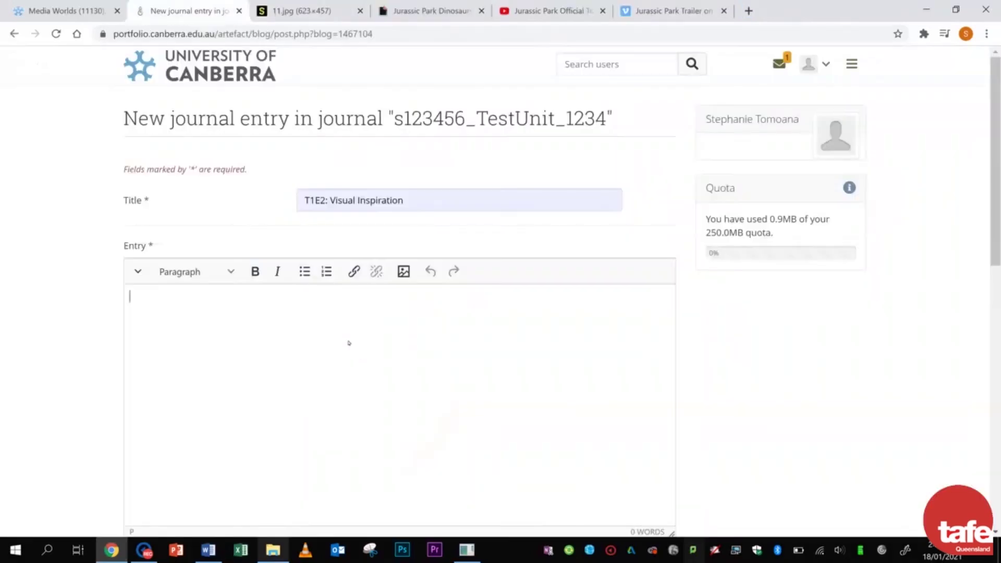
key(ctrl+v)
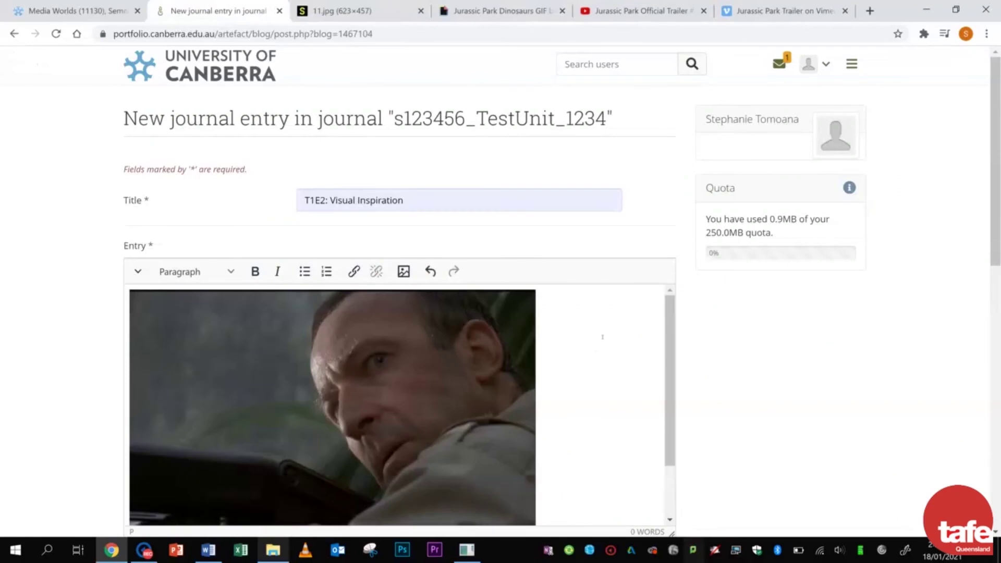
scroll(605, 334, down, 1)
key(ctrl+z)
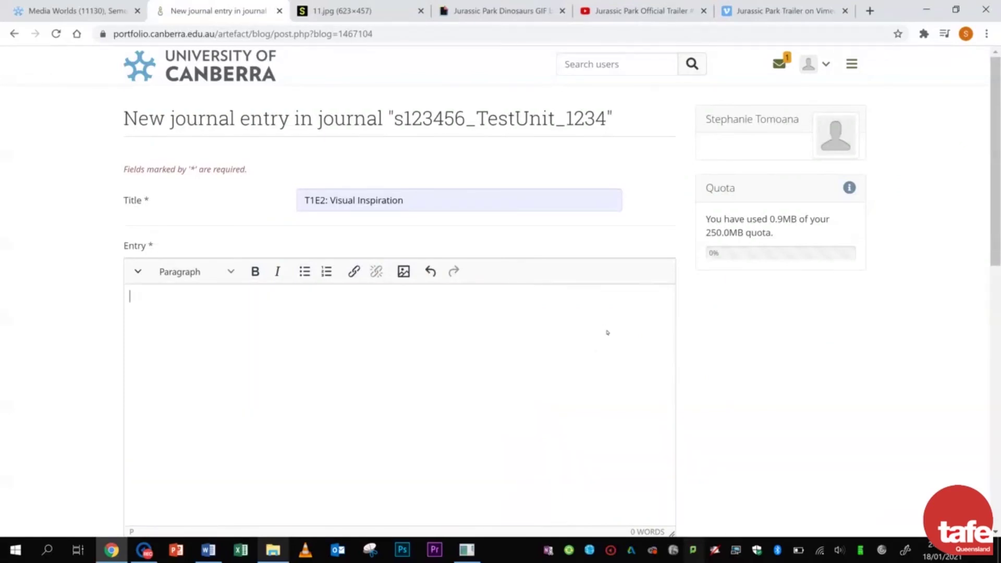
Step: Insert the studiosity image into the entry from its pasted web address
click(403, 271)
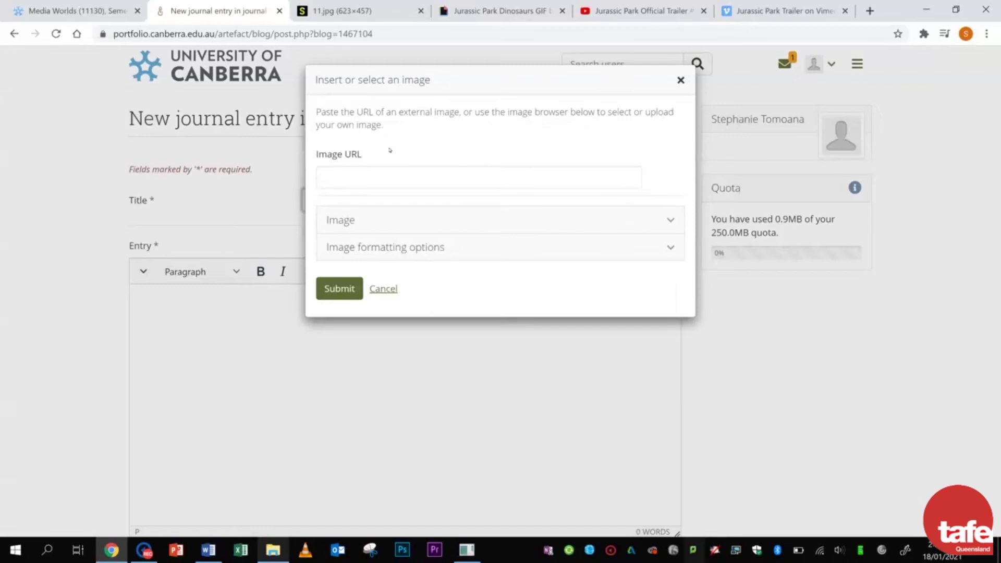
click(431, 178)
text(https://www.studiosity.com/hubfs/DTC/09.blog/11.jpg)
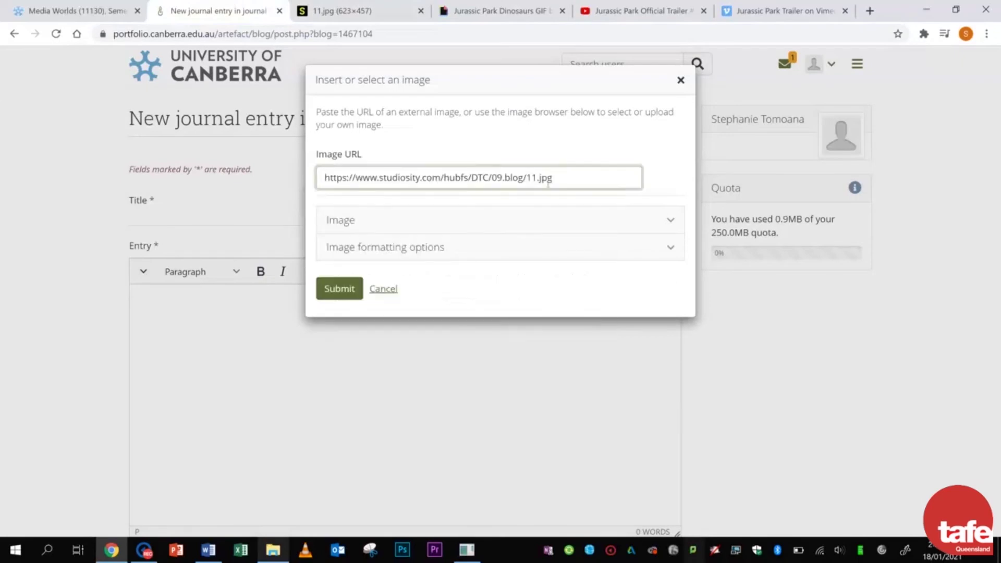
click(339, 289)
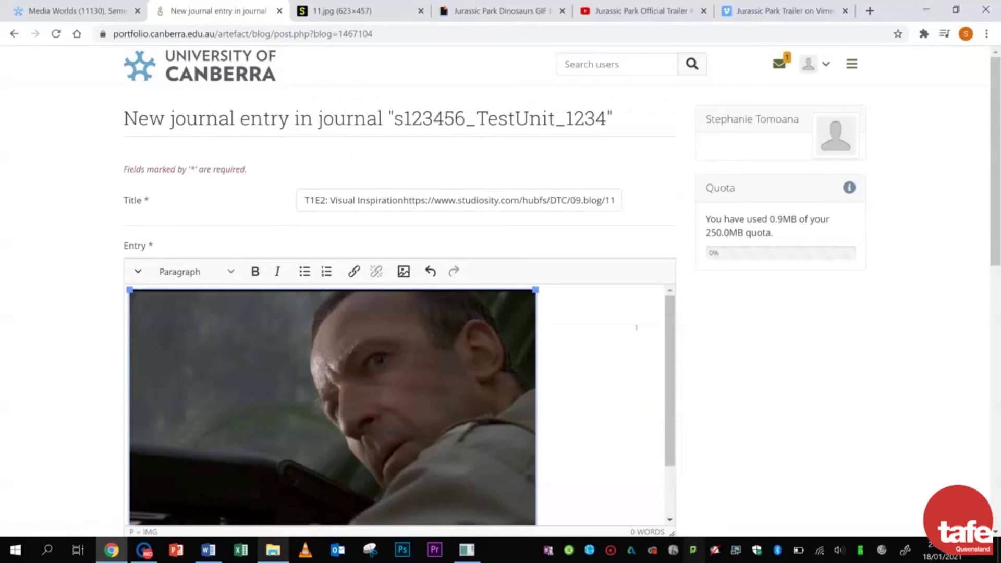
Step: Set the image width from 623 to 500, then drag its corner handle smaller
click(404, 271)
scroll(347, 194, down, 2)
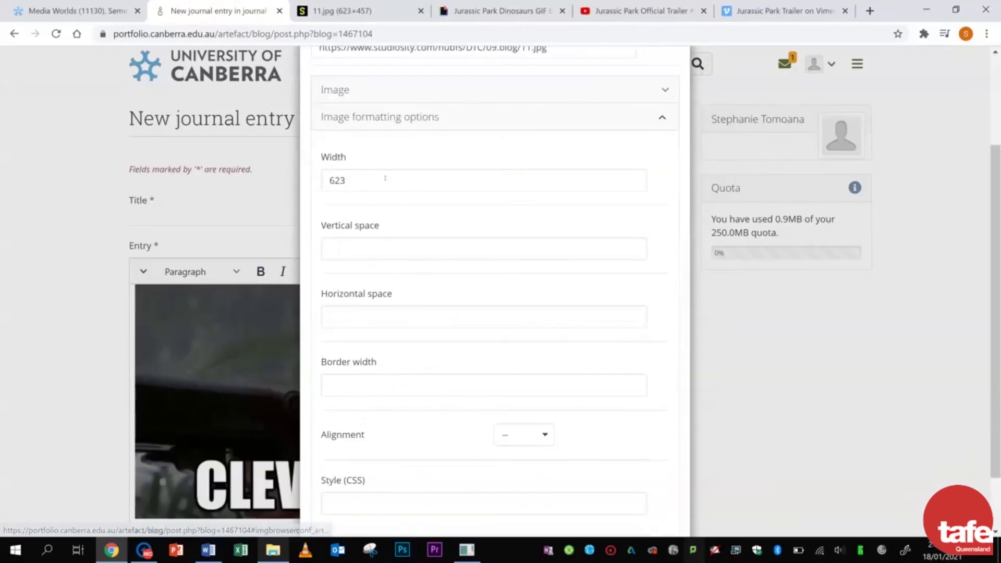
double_click(348, 191)
text(500)
key(Tab)
text(50)
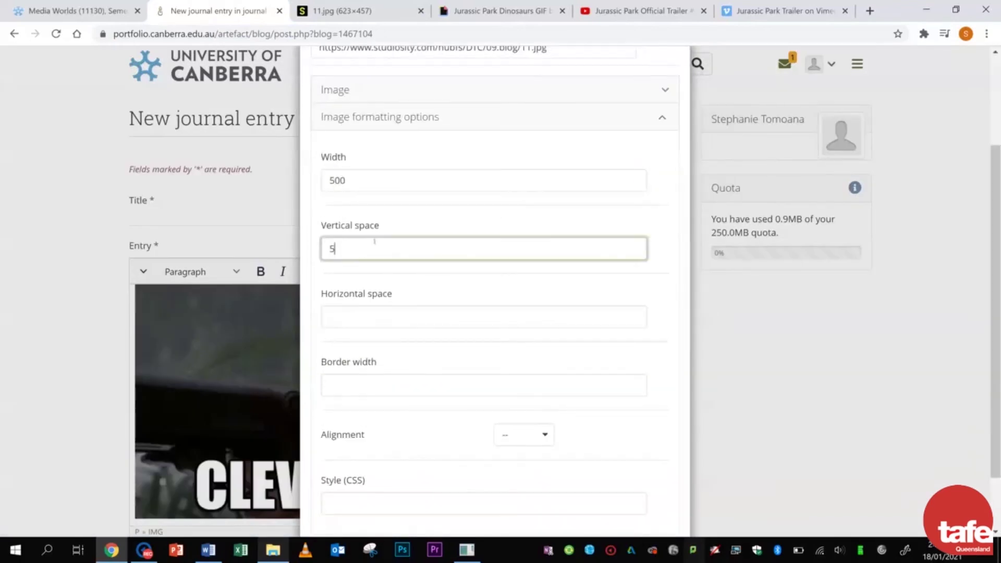
key(BackSpace)
key(BackSpace)
key(Tab)
scroll(649, 395, down, 2)
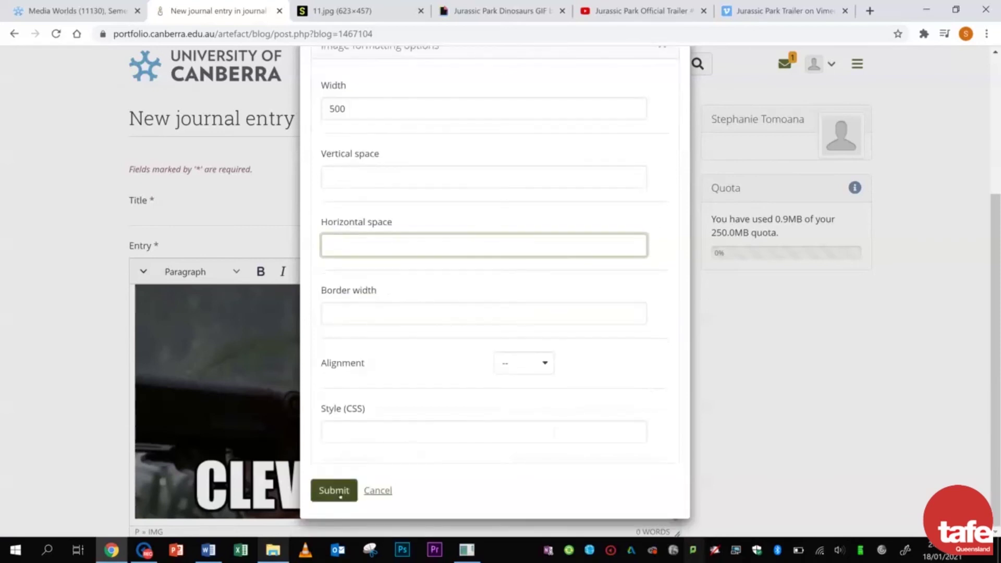
click(335, 490)
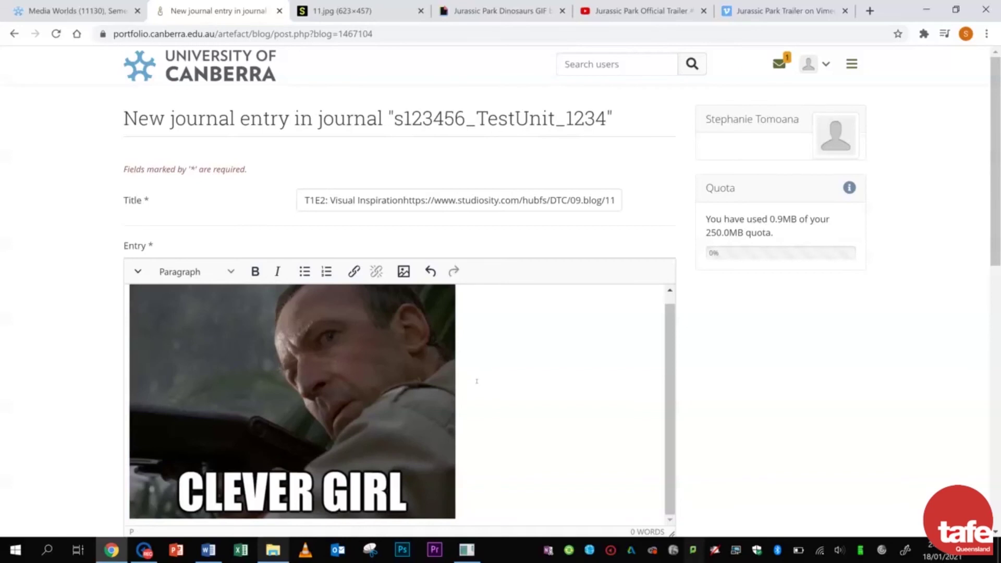
click(292, 402)
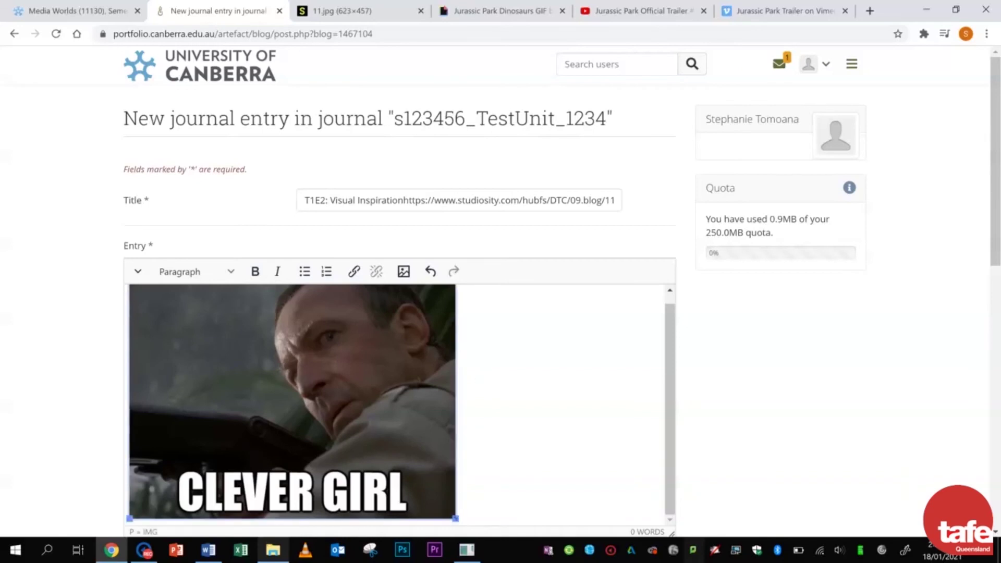
drag(456, 519, 386, 424)
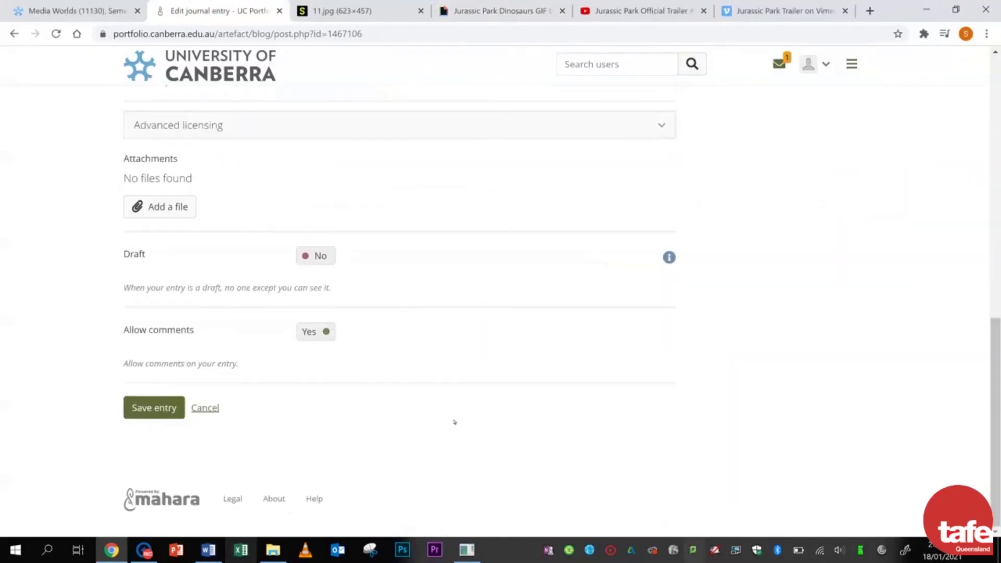
Step: Save the image entry; paste the sentence and YouTube URL into T1E3 as plain text
click(172, 410)
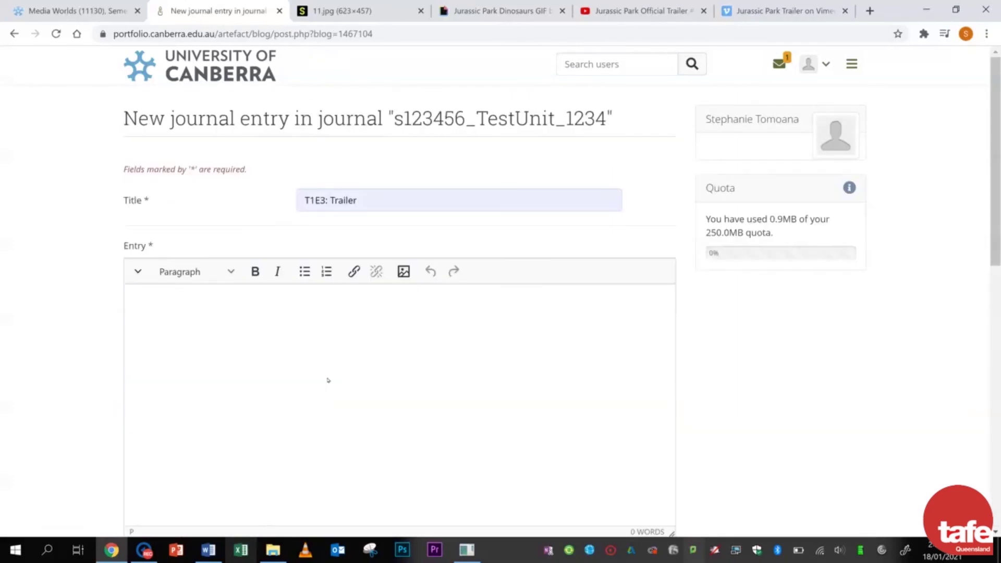
text(This is an example of just posting the video URL in the post (you will have to open the video outside of the journal): https://www.youtube.com/watch?v=QWBKEmWWL38)
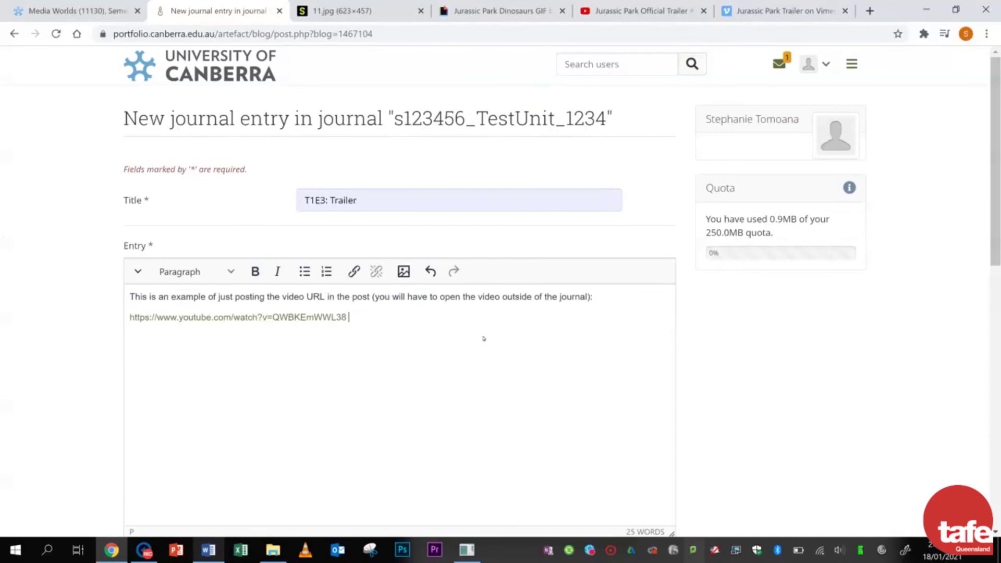
right_click(329, 316)
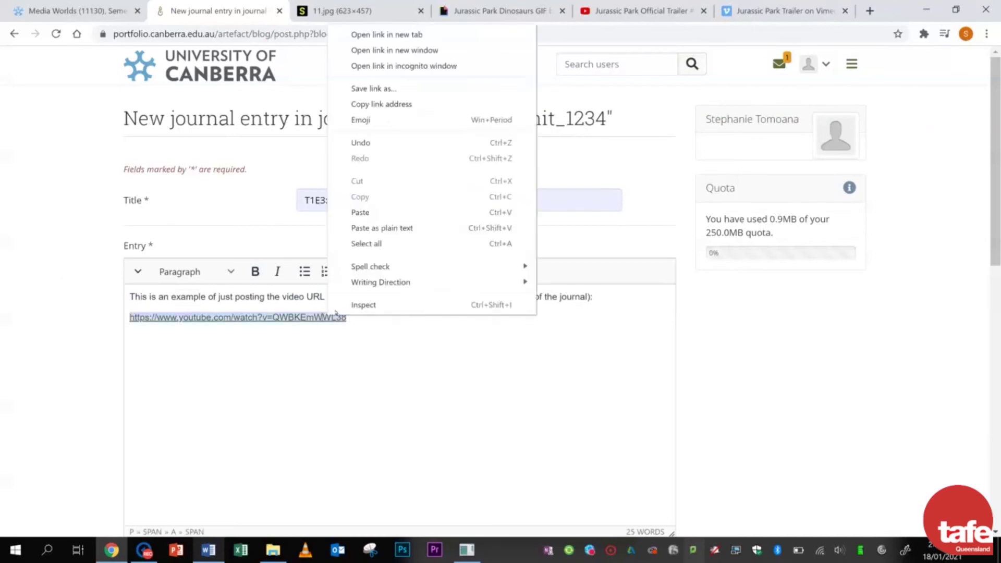
click(375, 35)
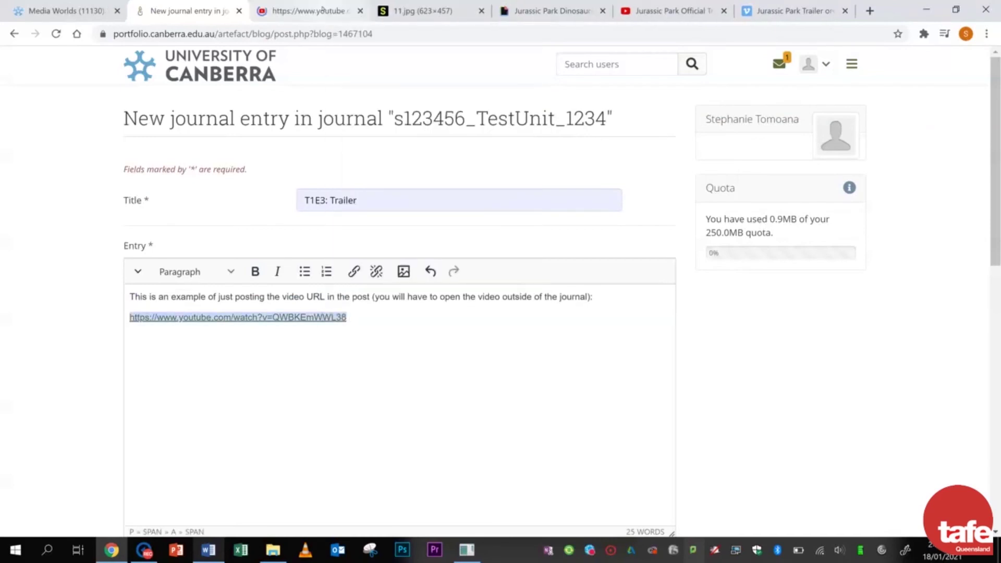
click(360, 10)
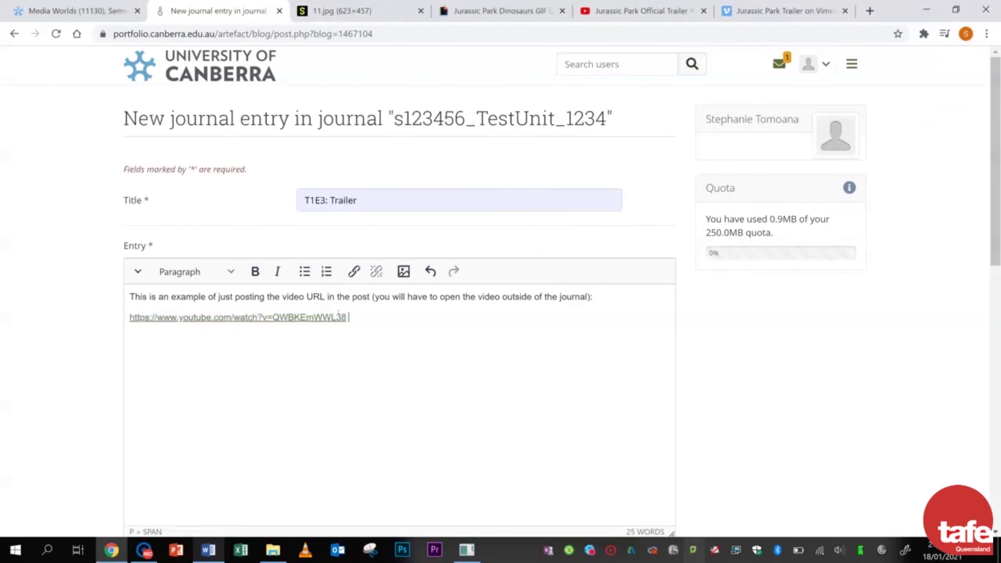
click(342, 317)
click(376, 271)
key(Return)
Step: Select the Jurassic Park trailer's embed code under YouTube's Share > Embed
click(631, 3)
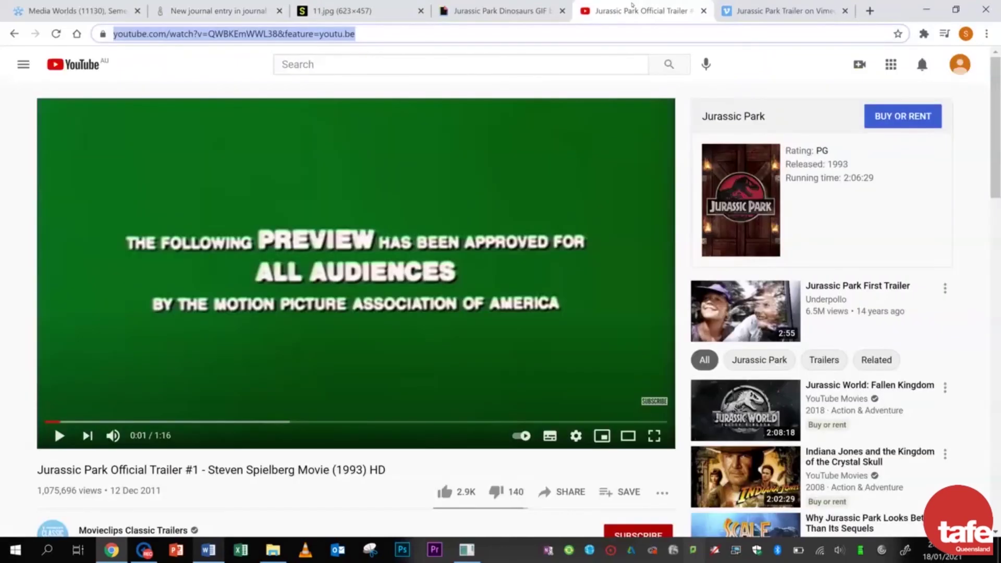
click(555, 494)
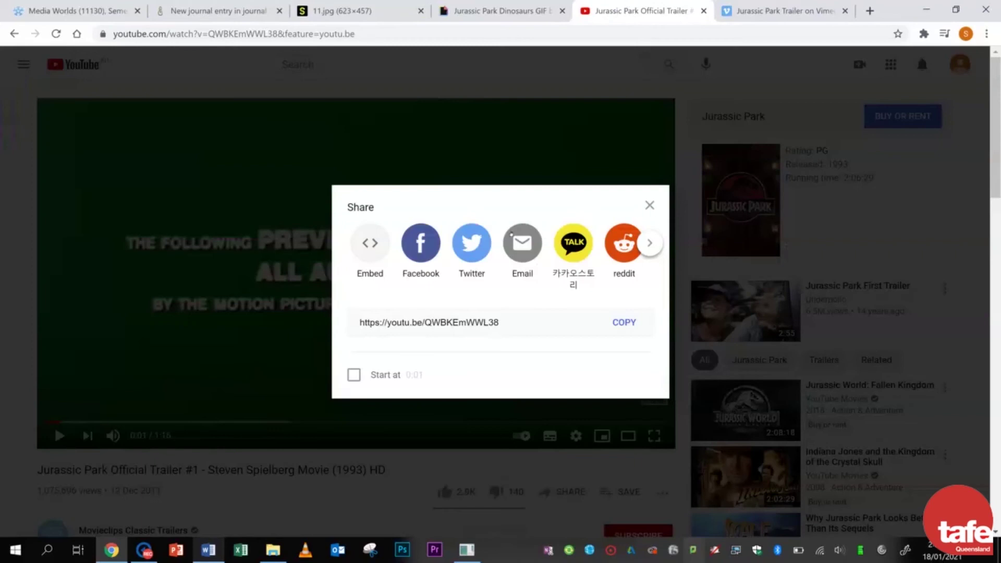
click(371, 248)
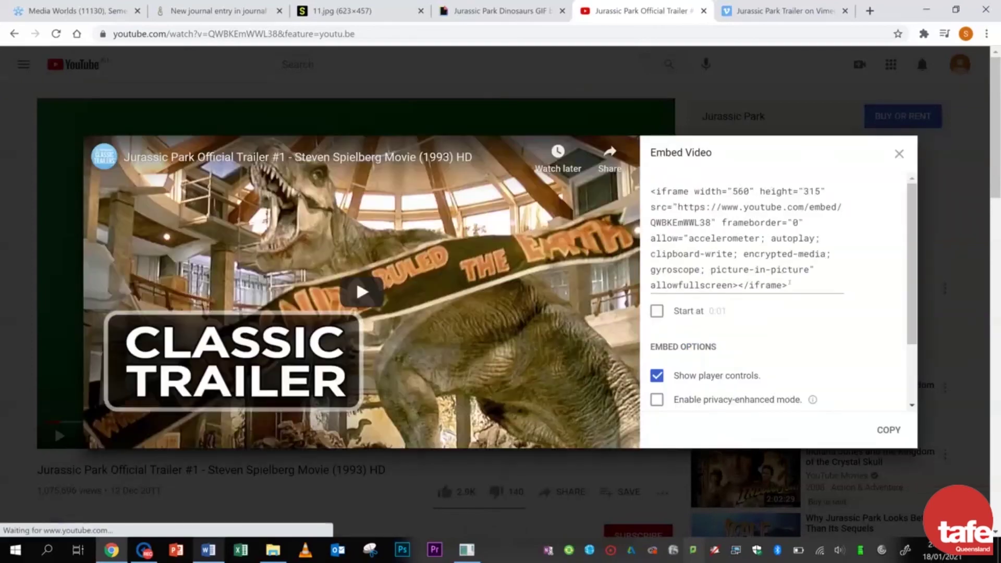
click(790, 282)
Step: Copy the Vimeo Jurassic Park Trailer's embed code and return to the journal entry
key(ctrl+Tab)
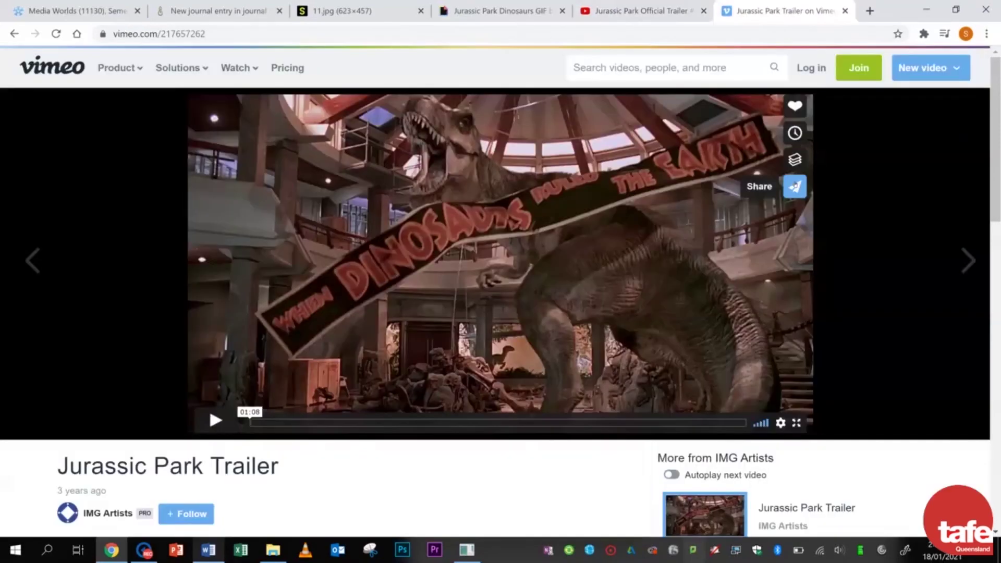
click(795, 186)
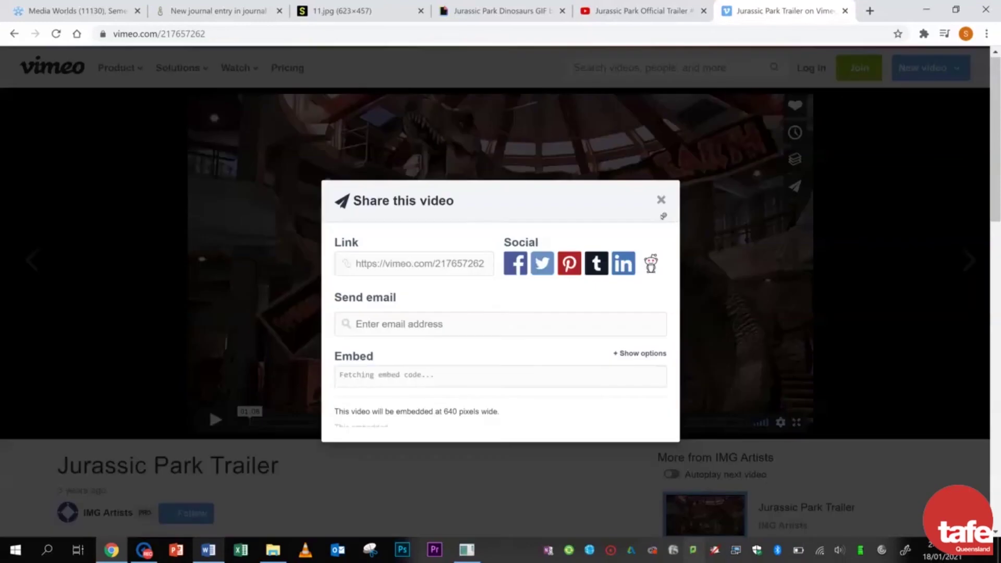
click(500, 376)
key(ctrl+c)
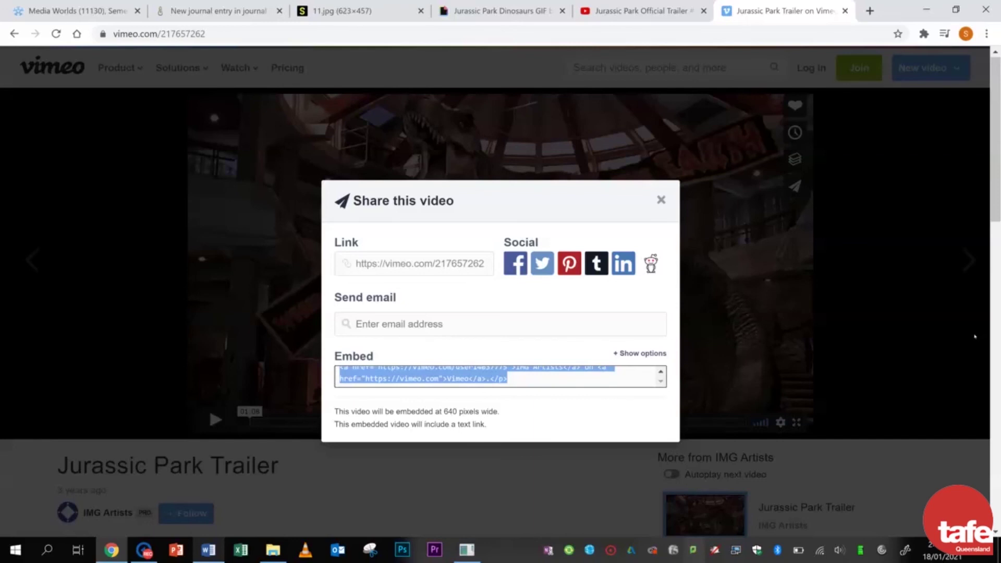
key(ctrl+2)
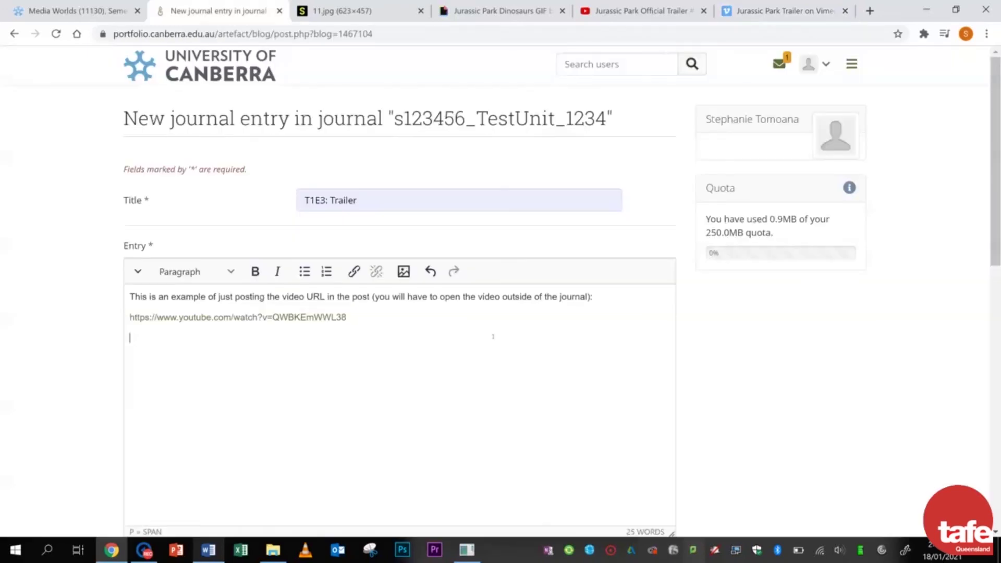
Step: Paste the Vimeo embed code into the T1E3 entry's HTML source
click(138, 271)
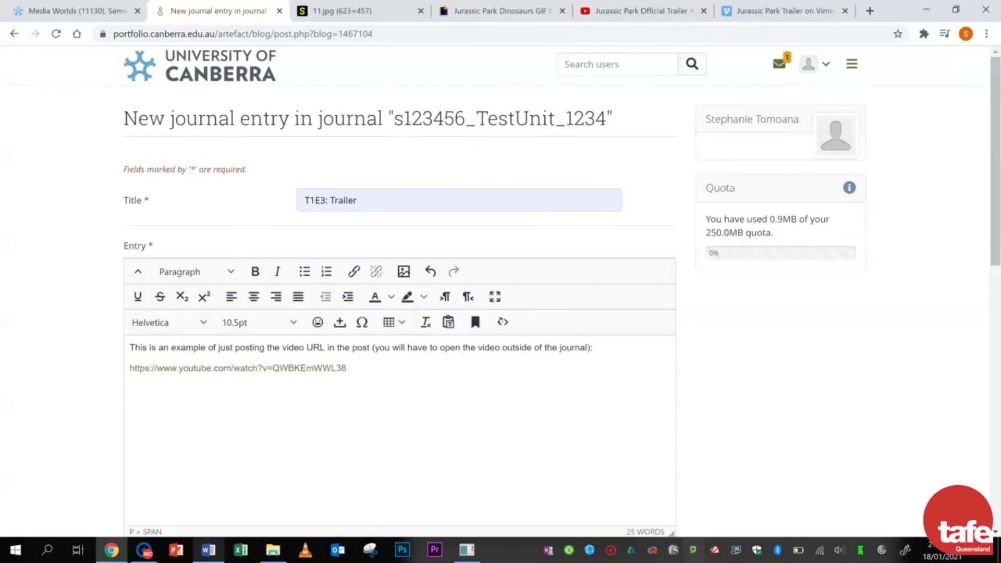
click(498, 320)
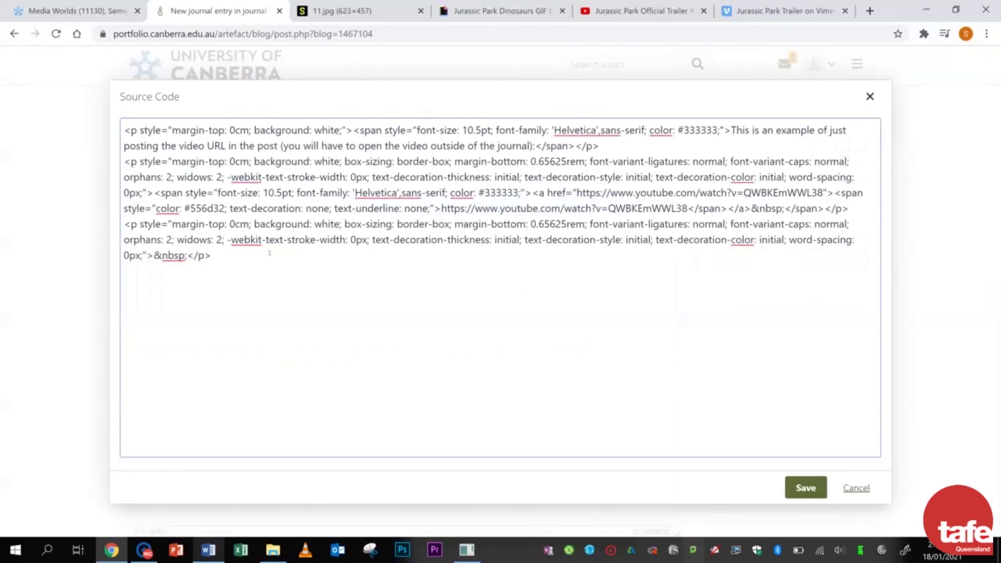
key(Return)
key(Return)
key(ctrl+v)
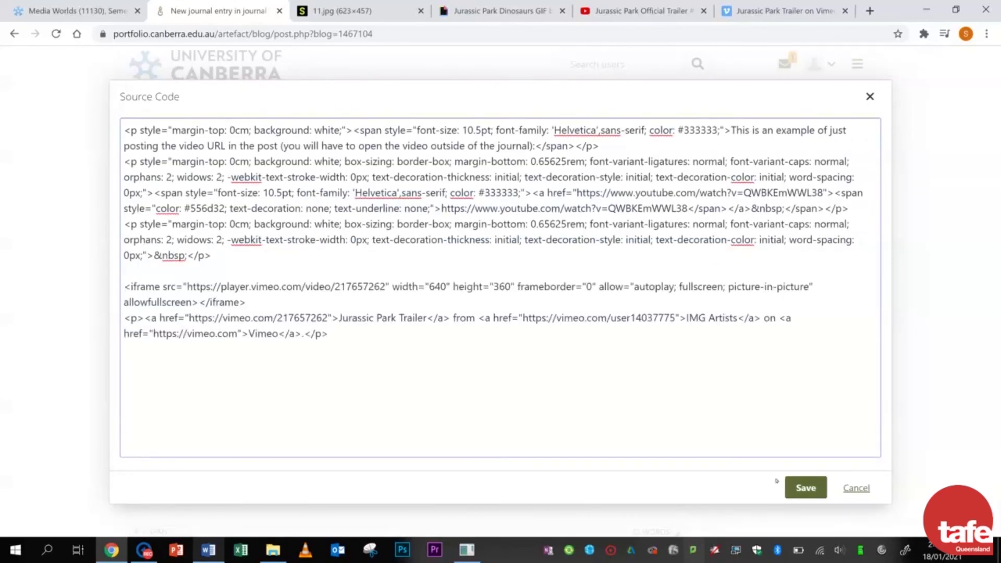
click(806, 488)
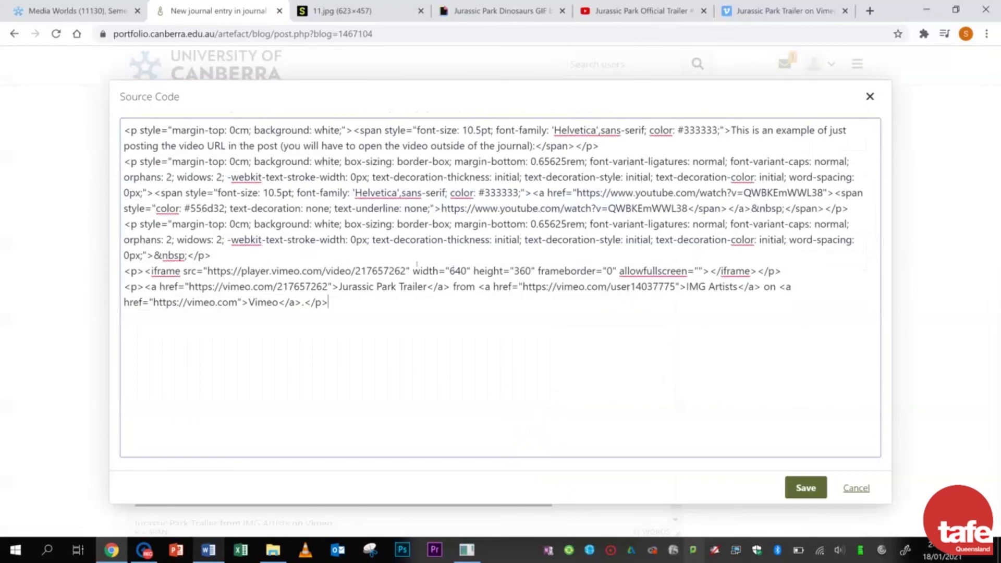
Step: Edit the iframe's 640 width value, apply the source, and save the trailer entry
drag(413, 271, 535, 270)
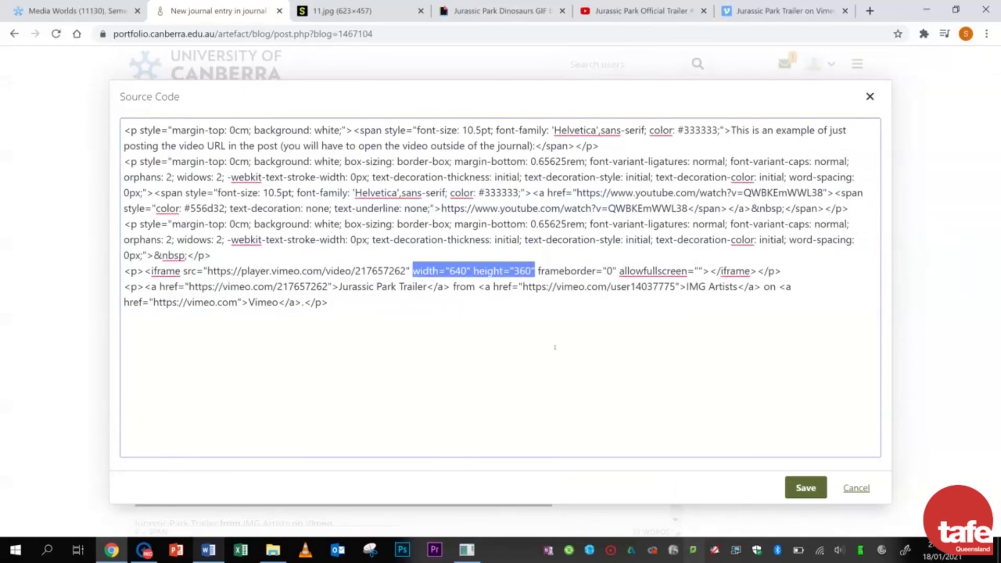
click(461, 271)
key(BackSpace)
text(0)
click(811, 497)
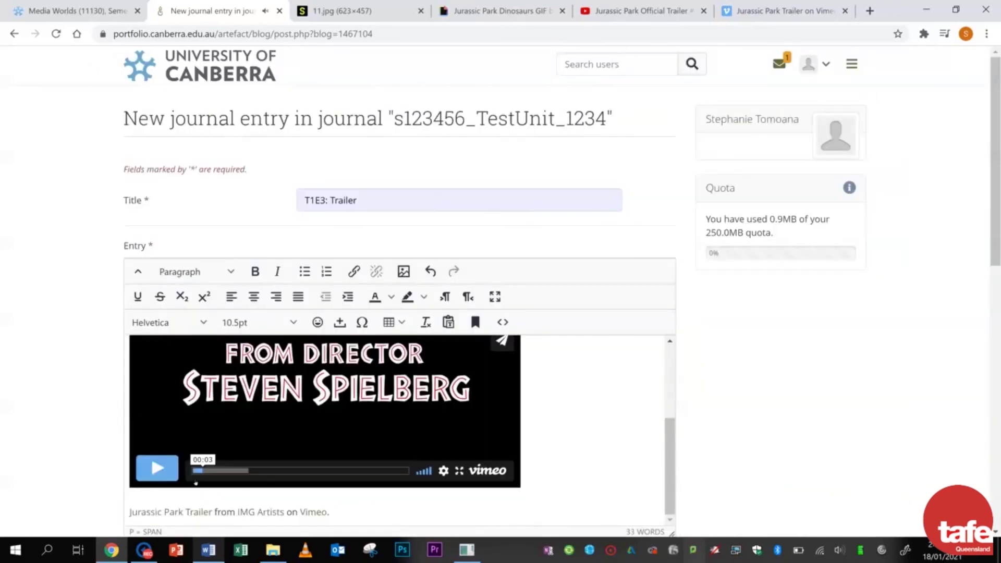
scroll(585, 438, down, 10)
click(146, 415)
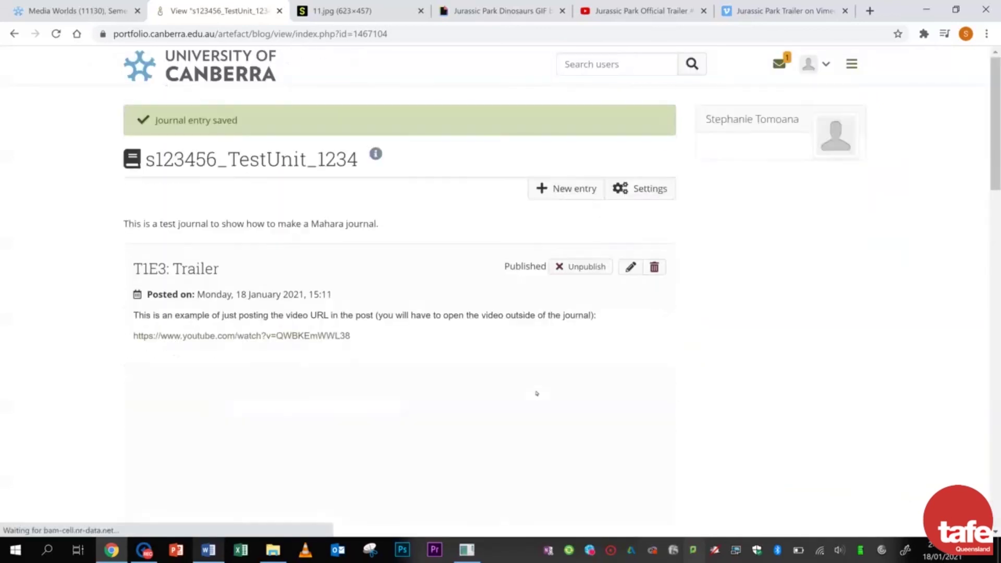
scroll(536, 396, down, 3)
Step: Play the embedded trailer video in the saved journal entry
click(163, 446)
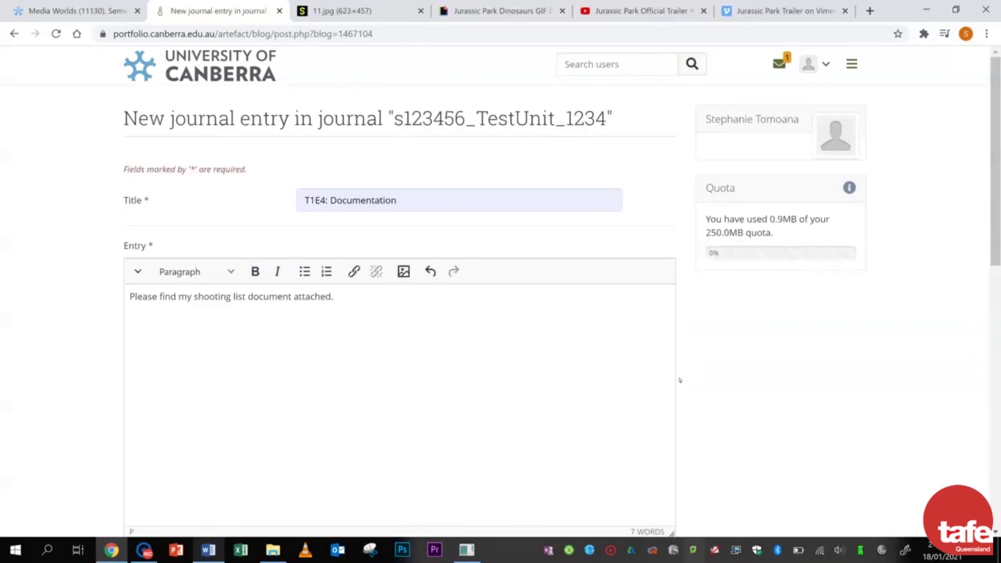
scroll(679, 381, down, 3)
scroll(680, 380, down, 6)
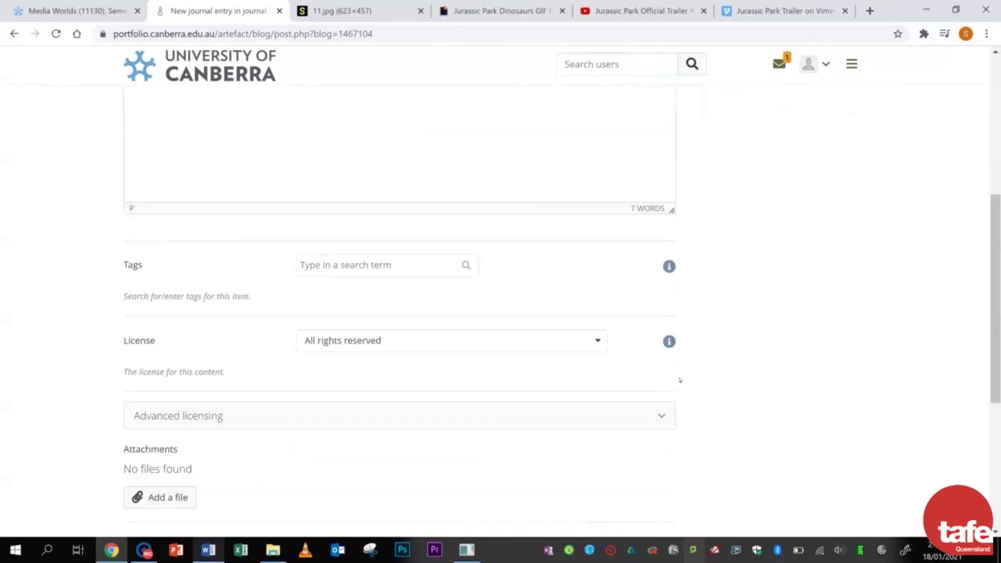
Step: Attach Shotlist _Template (advanced).xls to T1E4: Documentation, confirming copyright, and save it
click(177, 364)
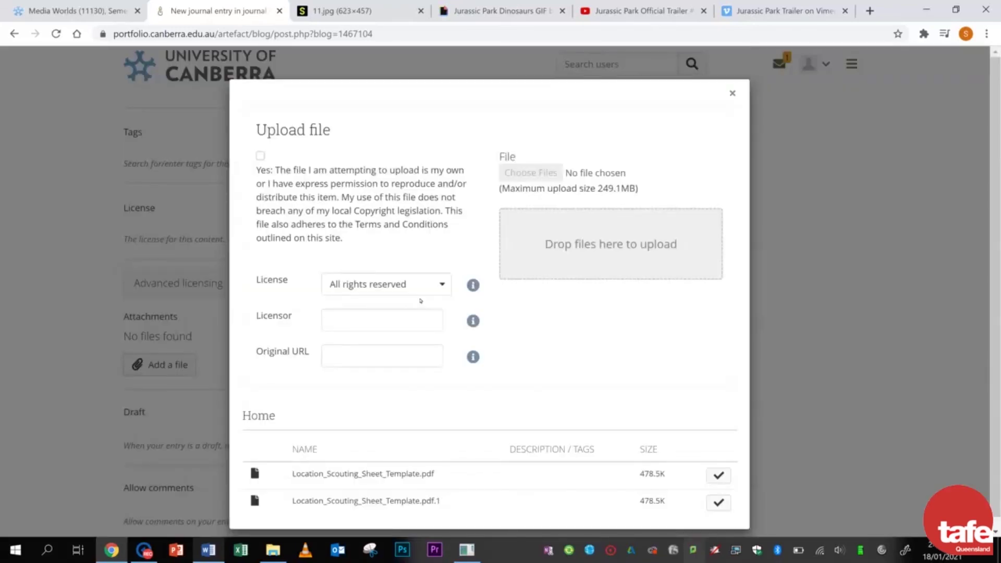
click(260, 156)
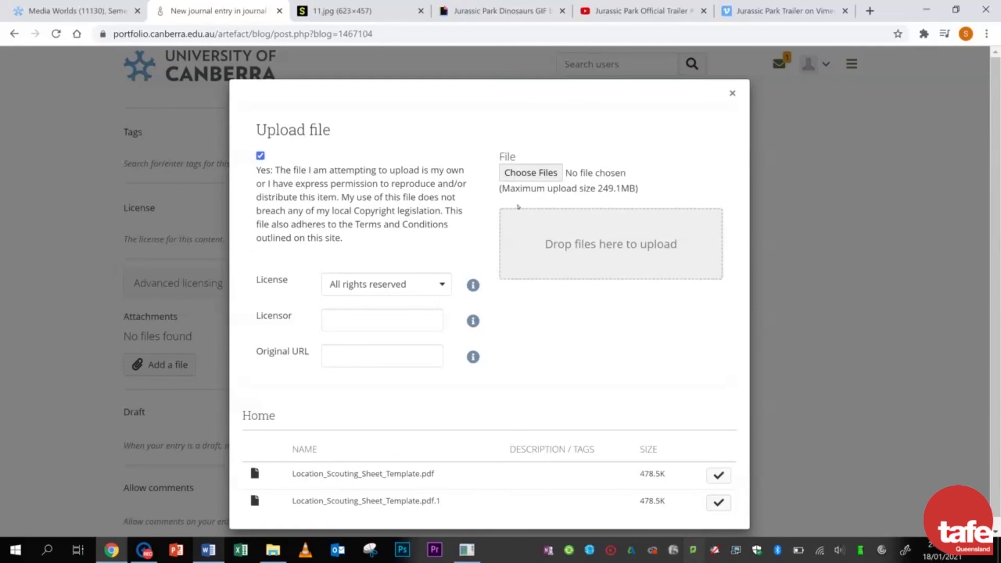
click(526, 179)
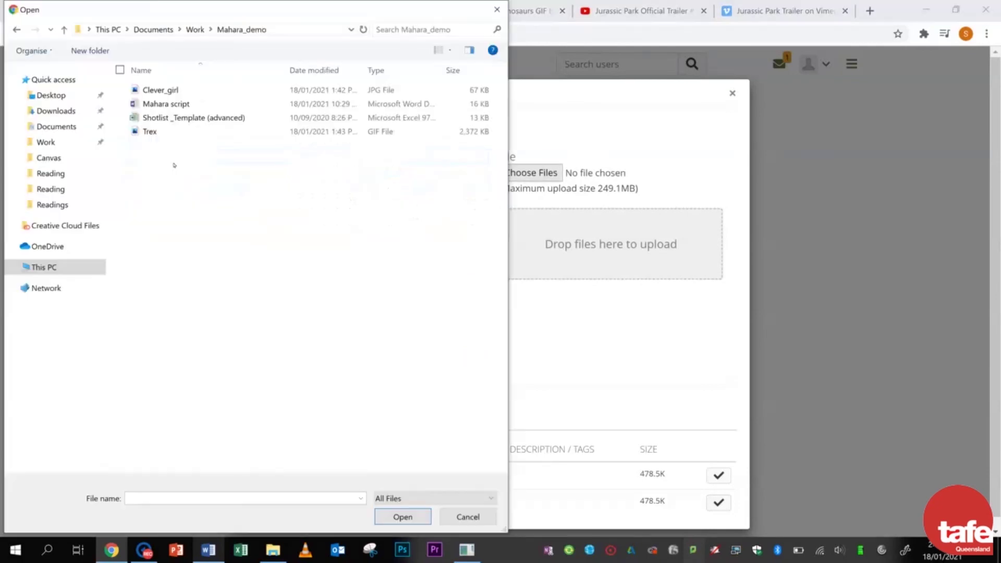
click(176, 118)
click(403, 517)
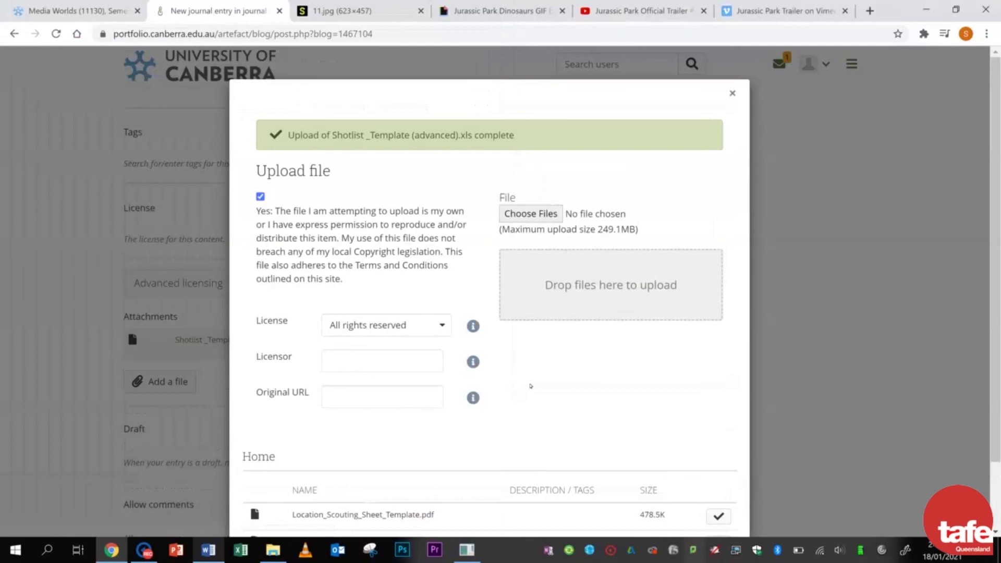
scroll(531, 386, down, 3)
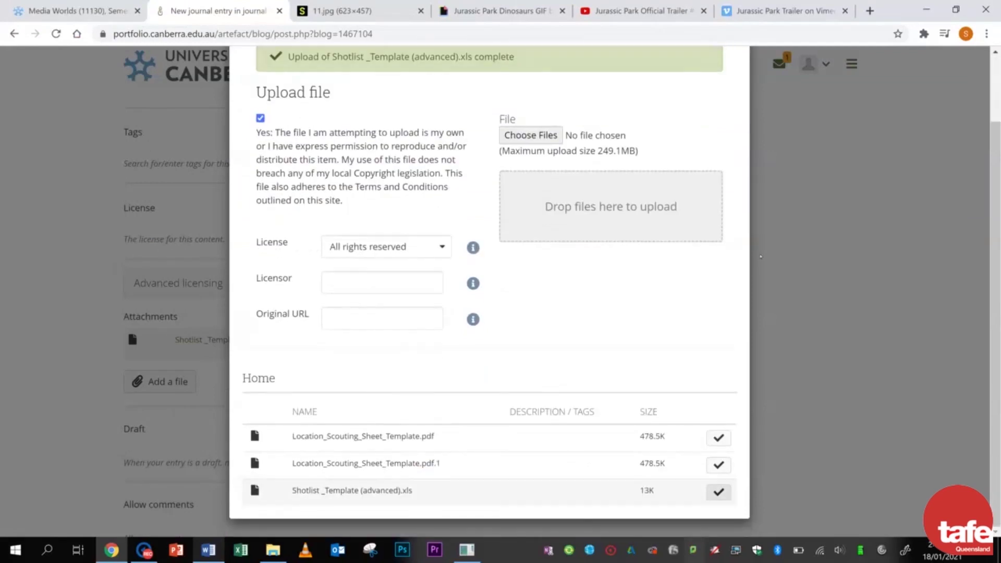
scroll(738, 305, up, 2)
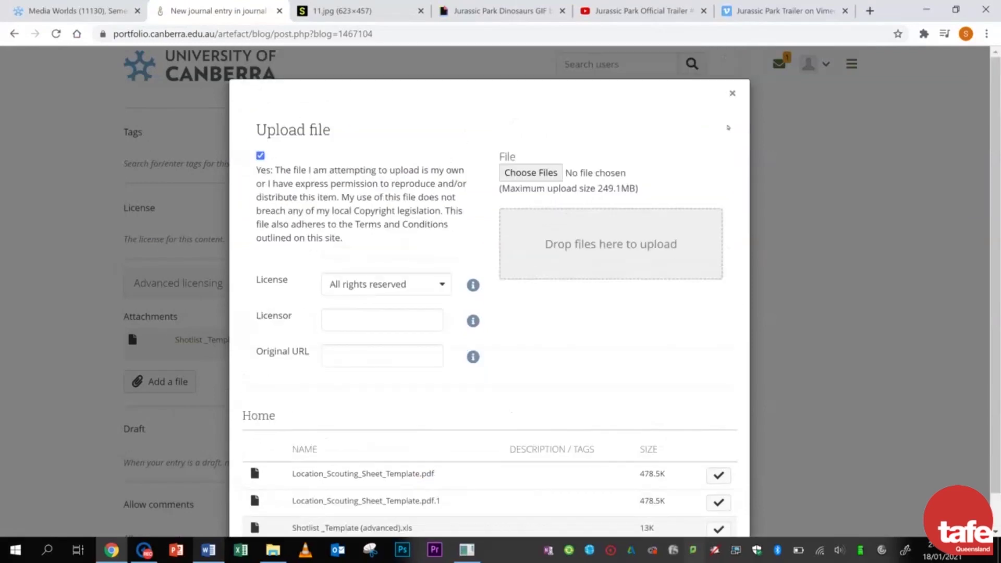
click(793, 198)
scroll(793, 198, down, 3)
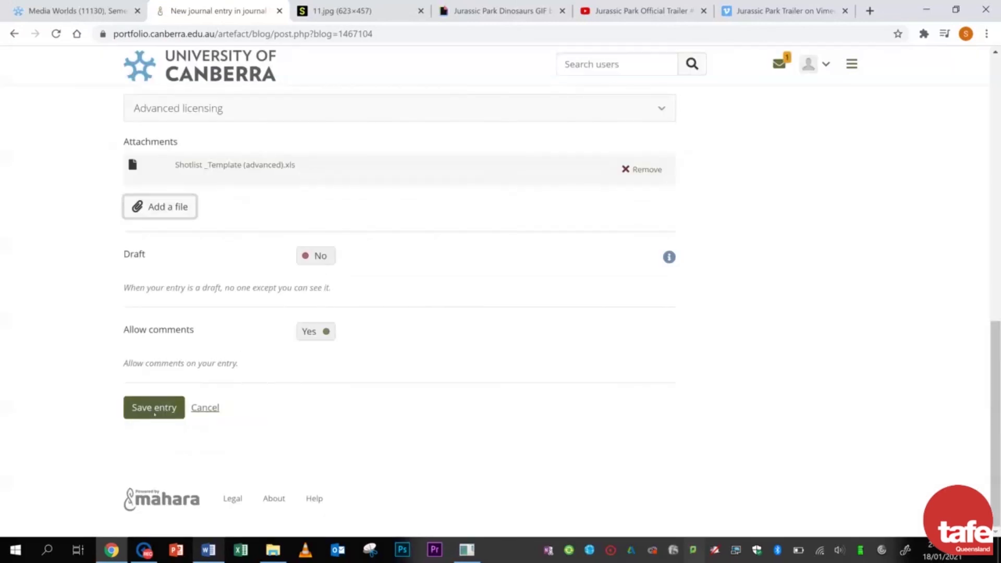
click(151, 408)
scroll(720, 315, down, 15)
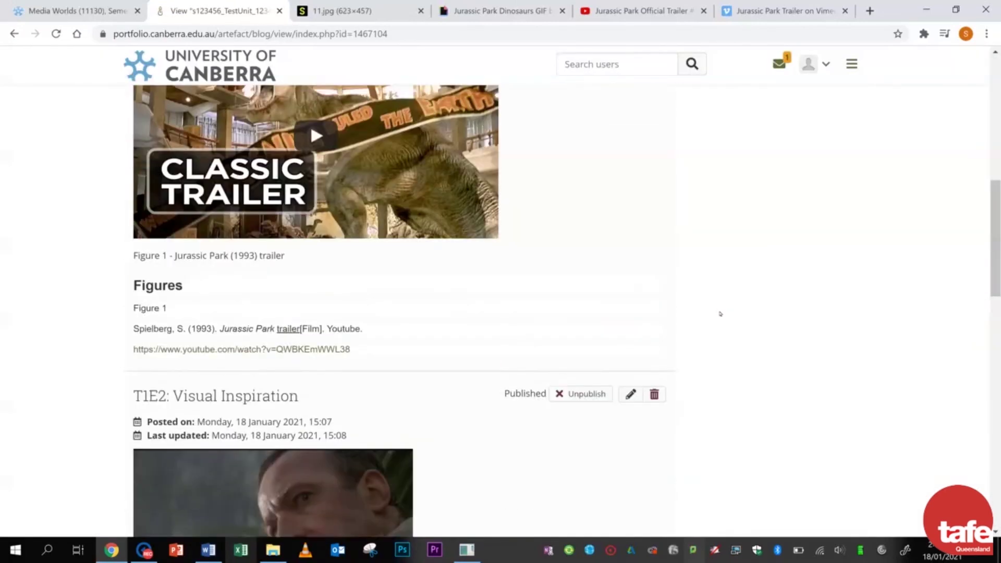
scroll(720, 314, down, 8)
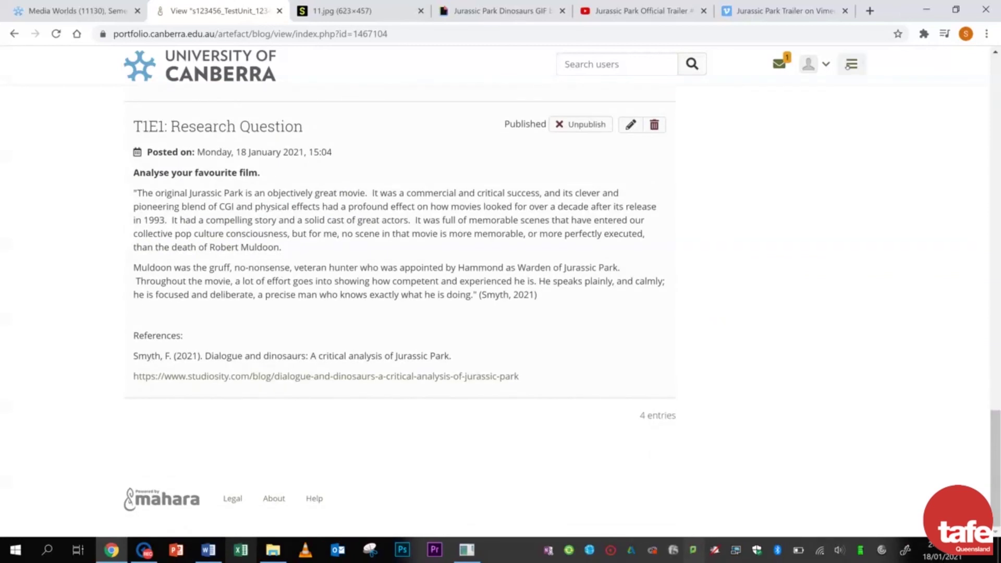
Step: Open the s123456_TestUnit_1234 page from Pages and collections
click(852, 64)
click(738, 150)
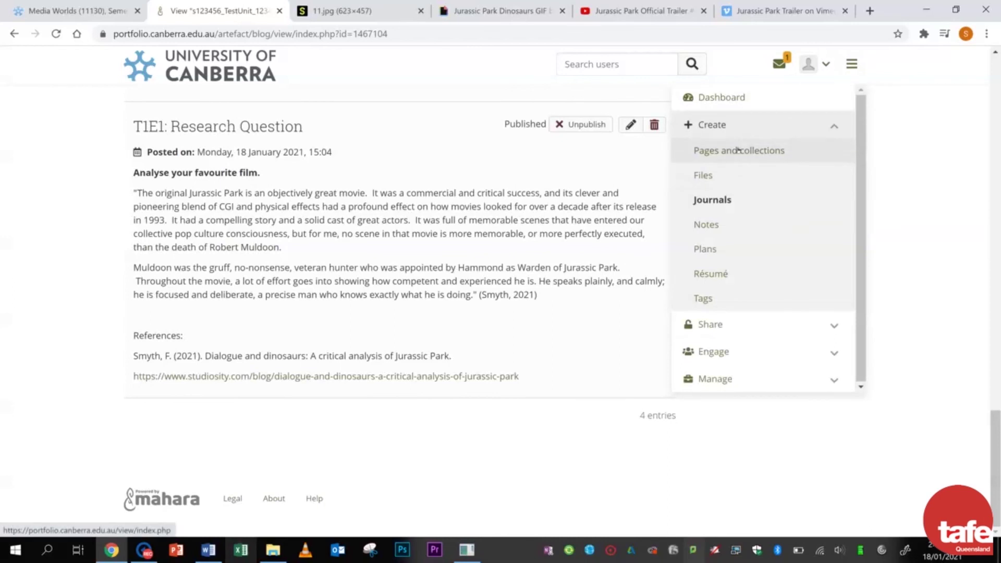
click(175, 215)
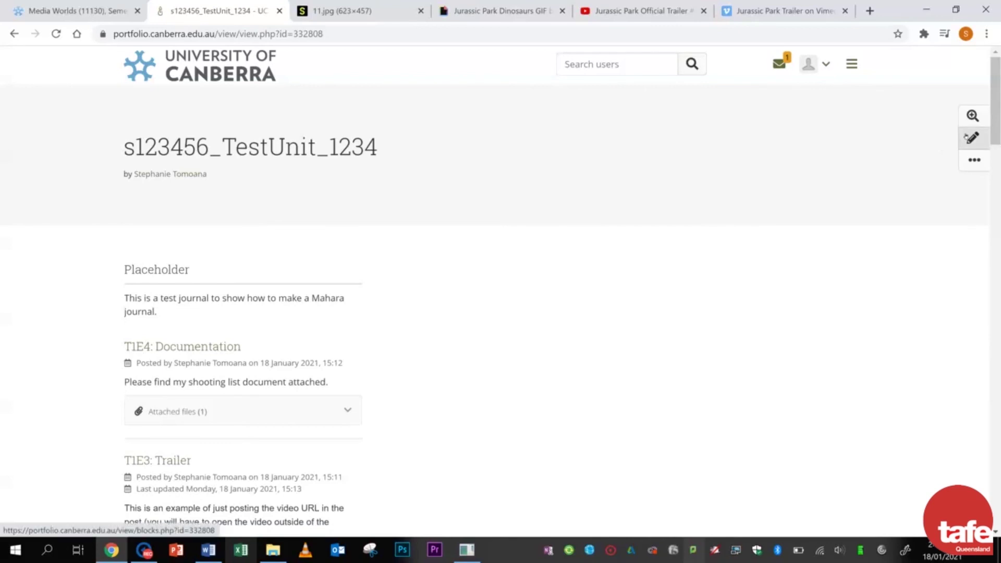
Step: In edit mode, drag the journal block's resize handle across to full width
click(973, 137)
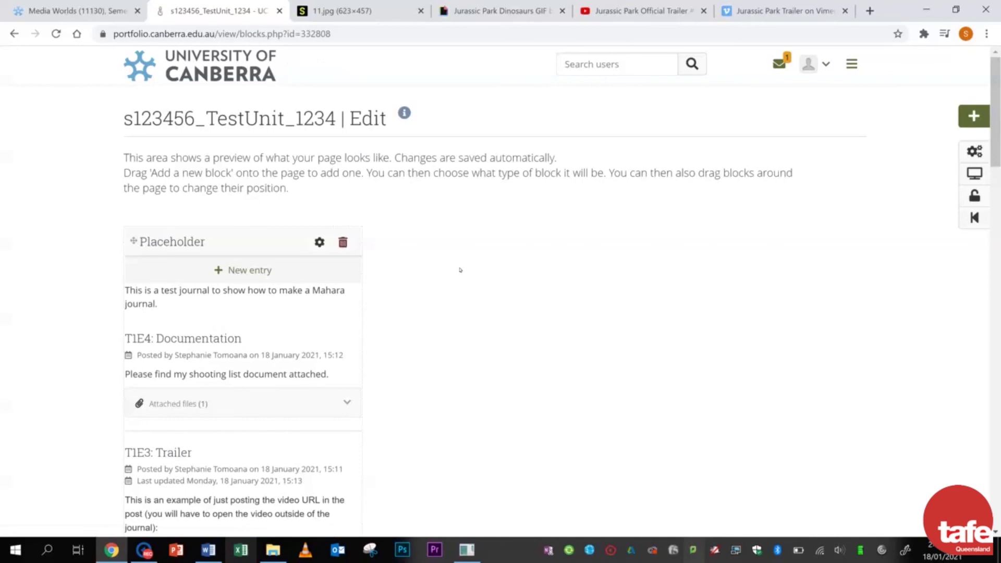
scroll(460, 270, down, 20)
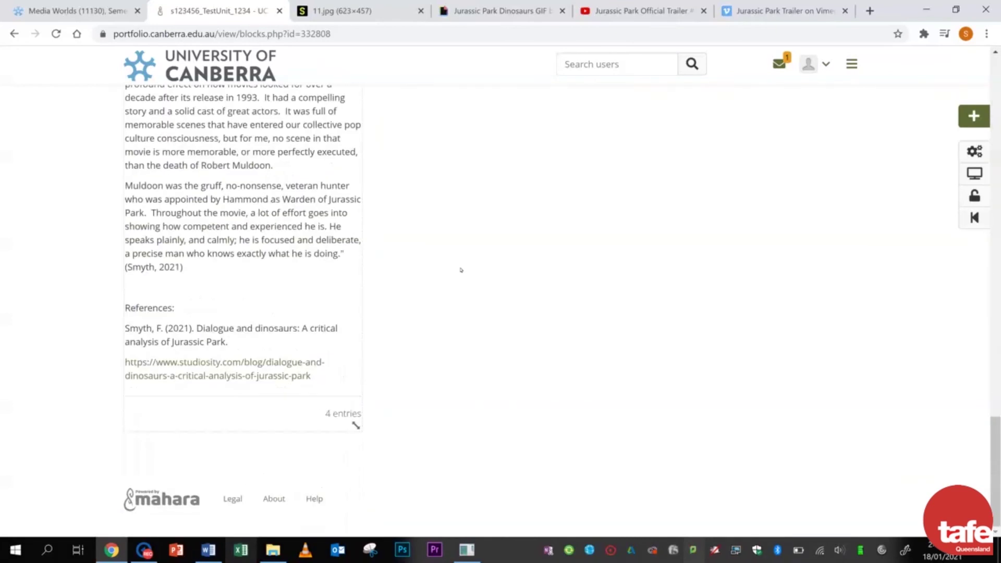
drag(355, 426, 919, 423)
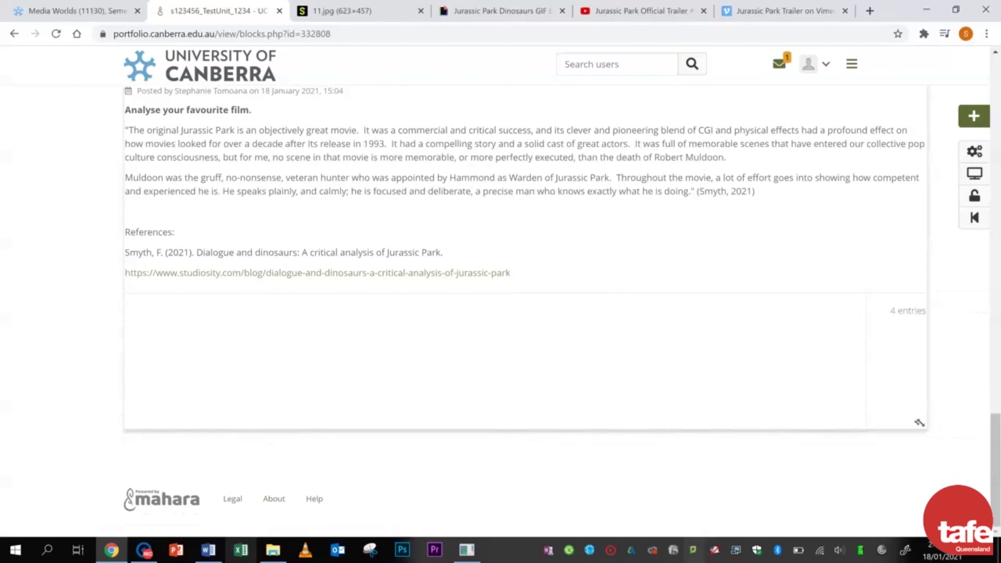
scroll(843, 481, up, 9)
scroll(833, 459, up, 7)
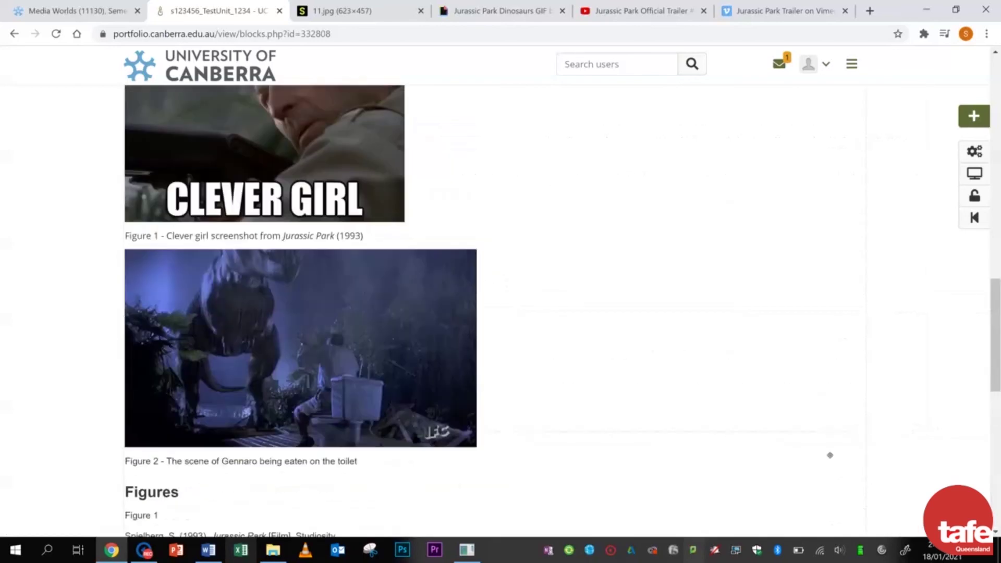
Step: Paste the page's secret URL into the A1: Image and representation Website URL submission
scroll(906, 347, up, 7)
click(975, 196)
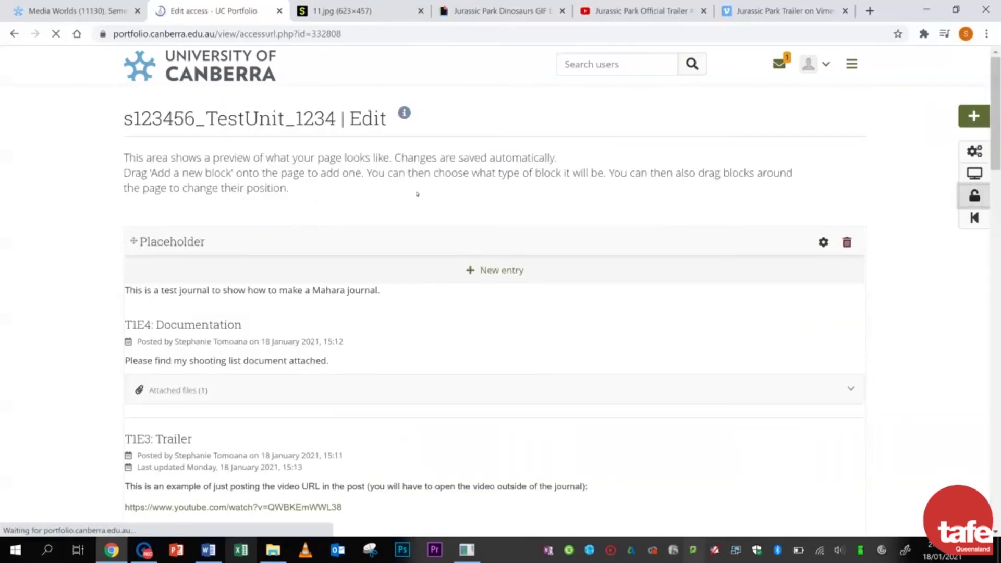
click(67, 18)
click(114, 266)
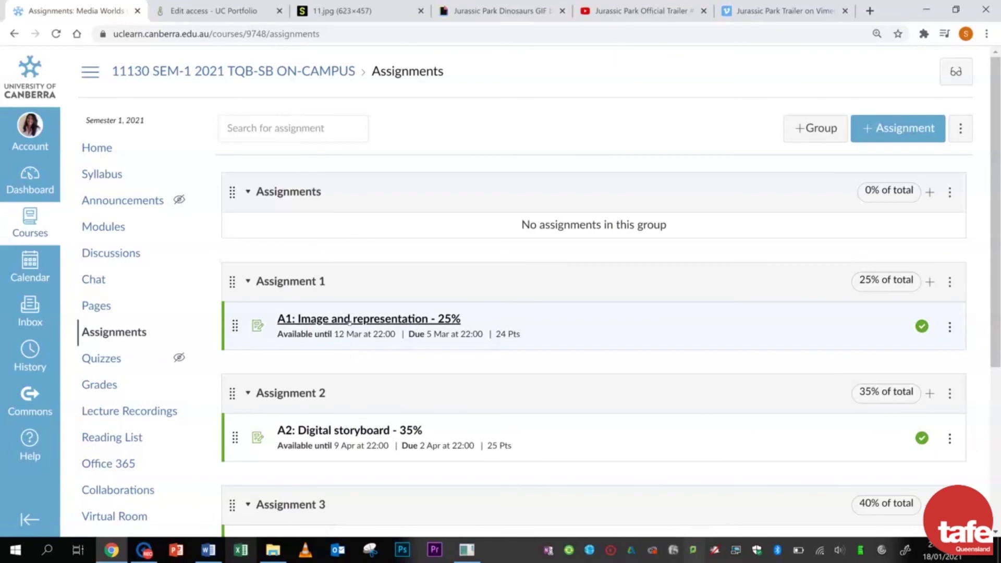
click(349, 320)
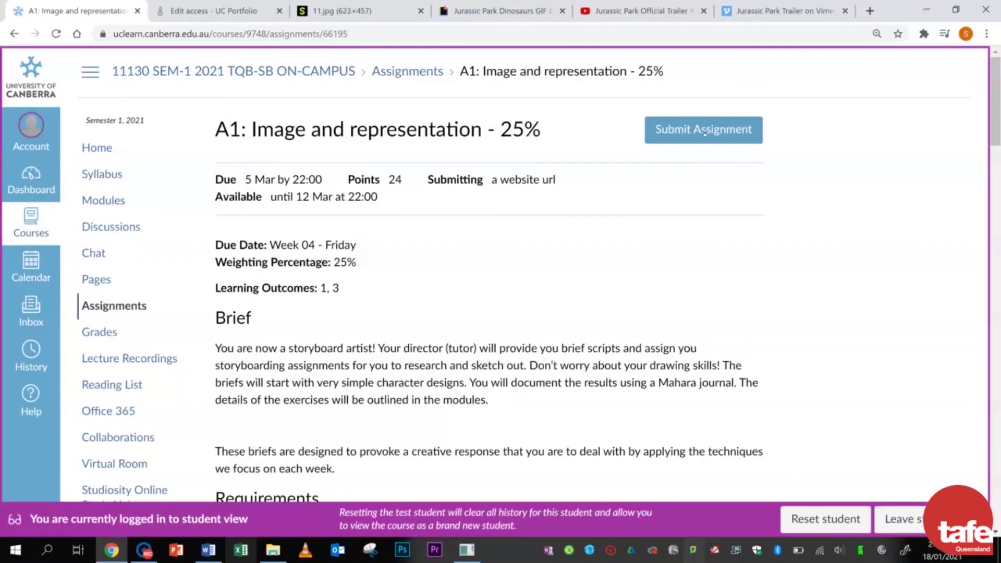
click(704, 131)
click(340, 342)
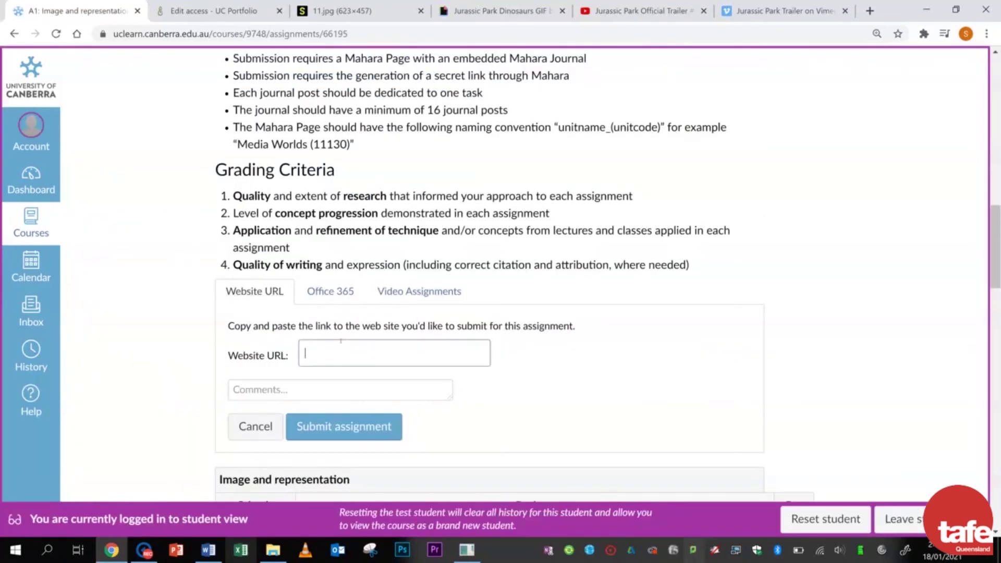
key(ctrl+v)
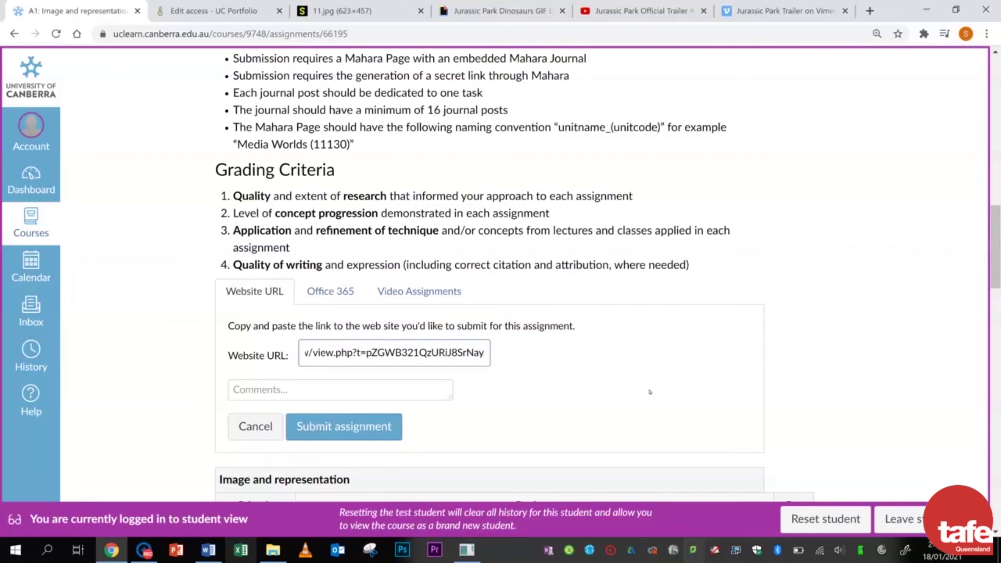
Step: Back on the Mahara page, select the T1E4 posting date line
key(ctrl+Tab)
scroll(372, 288, down, 2)
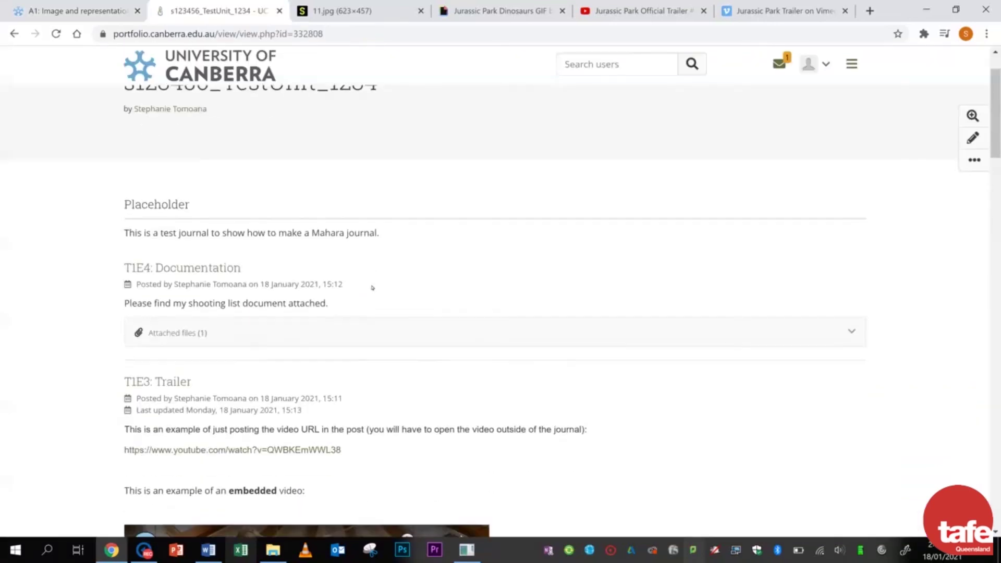
drag(135, 221, 375, 227)
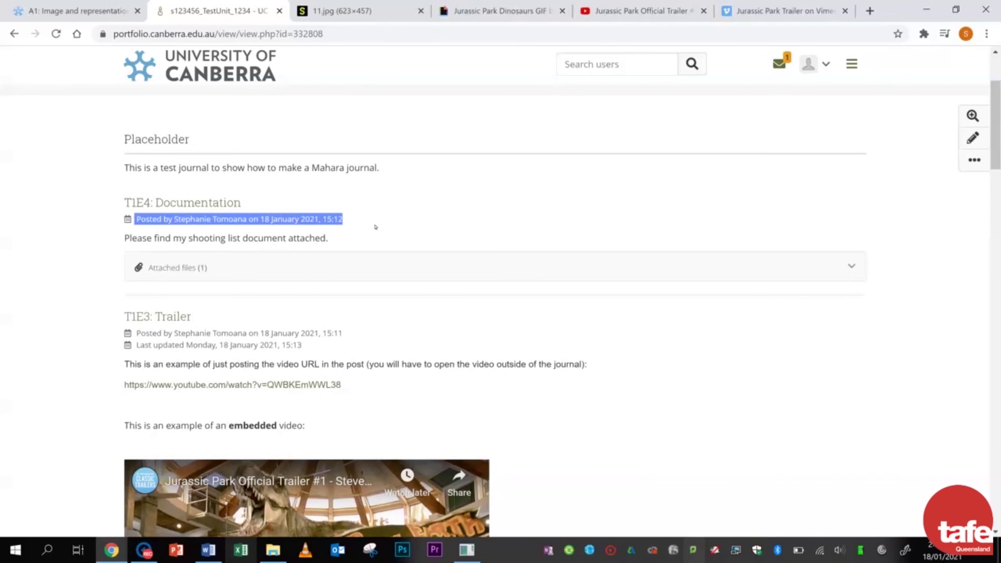